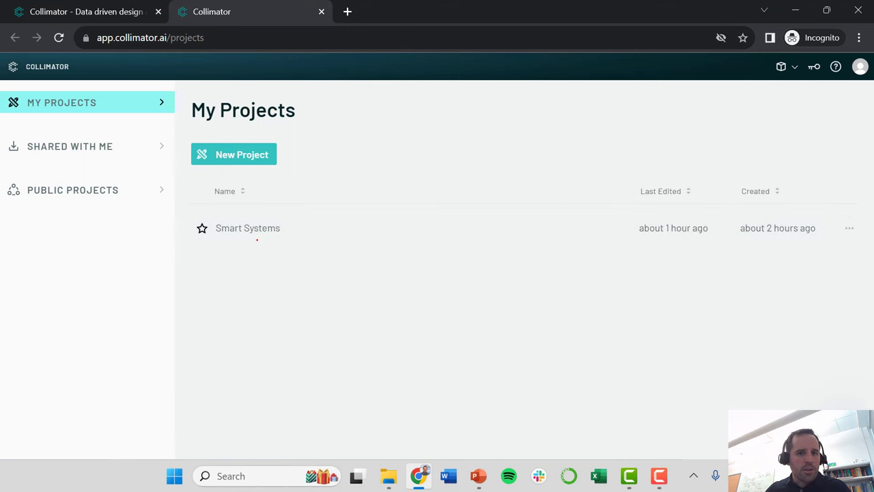
# Step: Create a new model named 'Lecture2' in the Smart Systems project
pyautogui.click(257, 229)
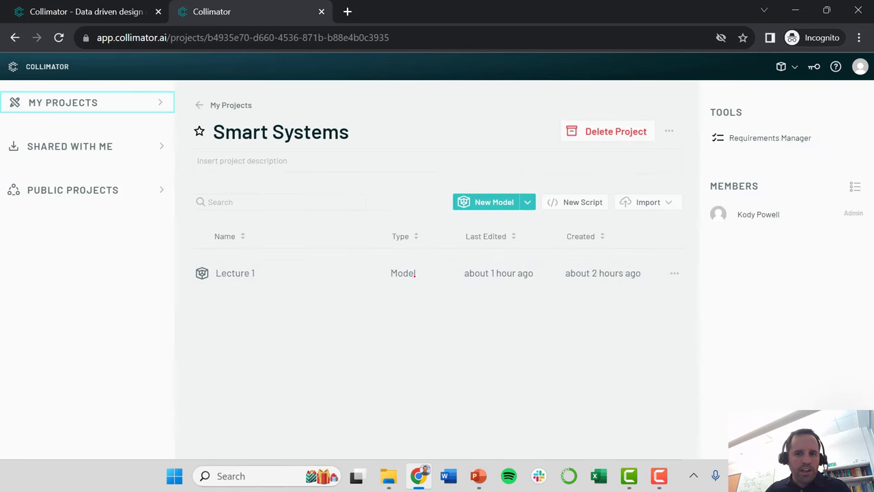
pyautogui.click(474, 202)
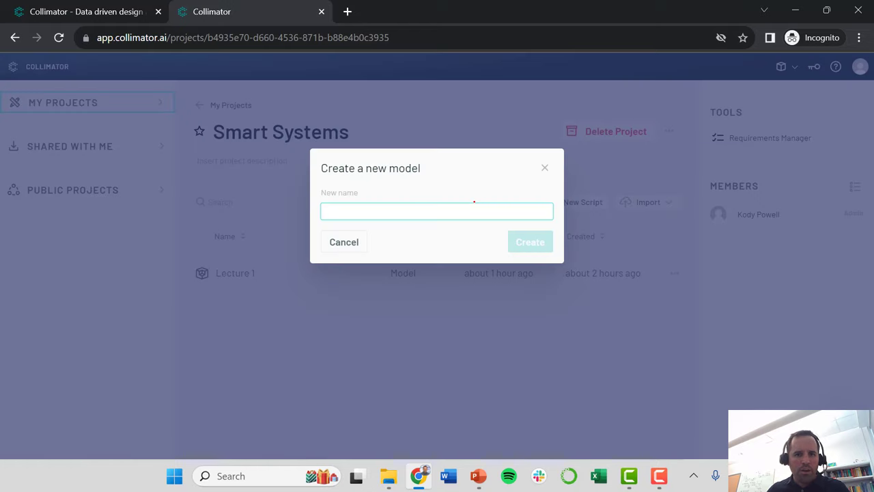
pyautogui.write('Lecture')
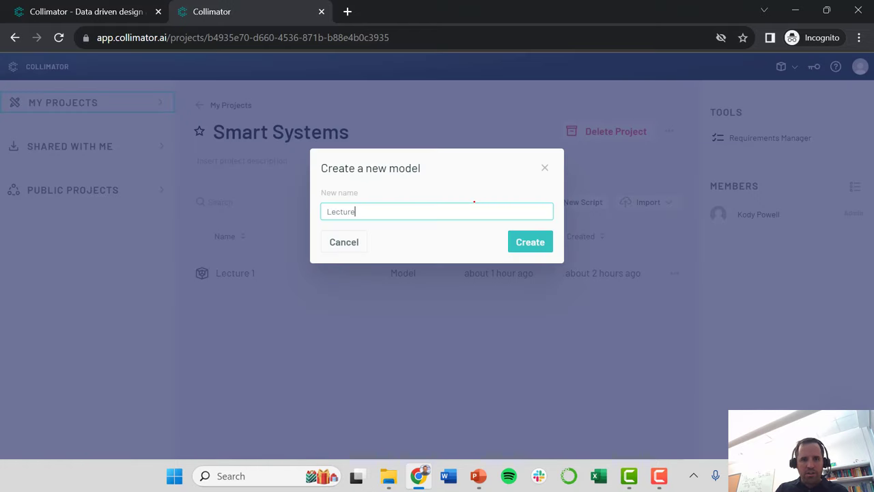
pyautogui.write('2')
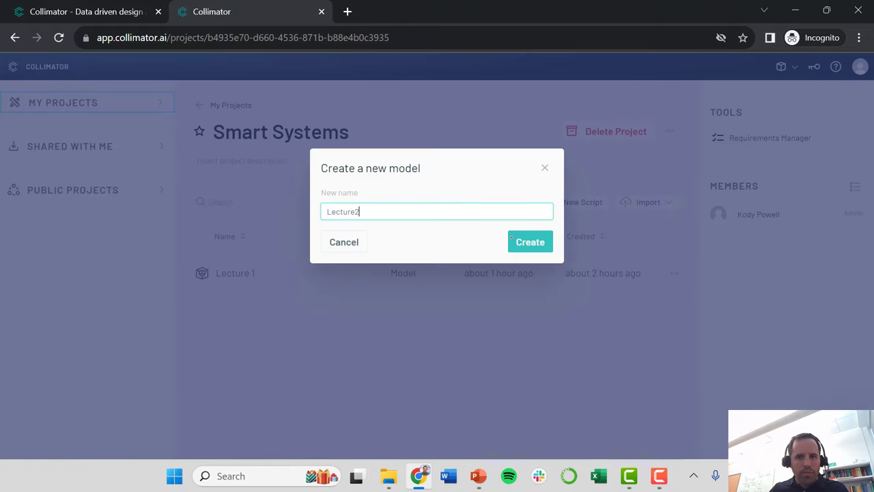
pyautogui.click(520, 240)
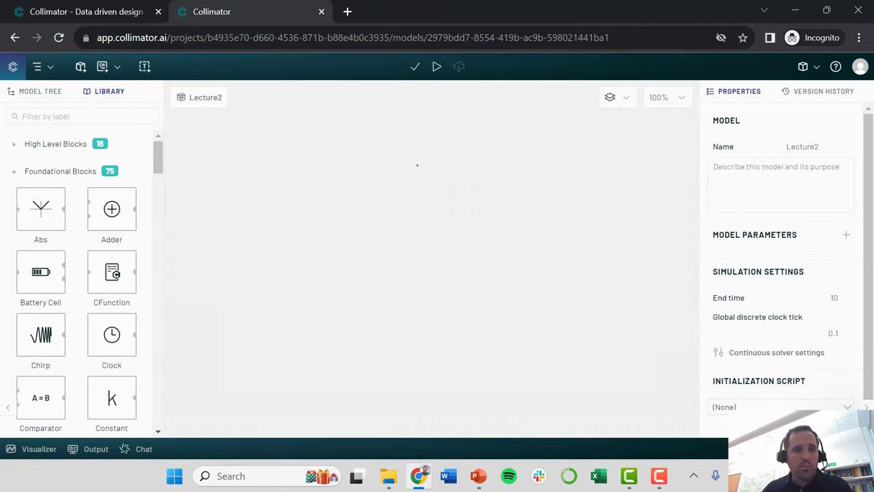
# Step: Search the library for 'python' and place a Python Script block on the canvas
pyautogui.click(46, 116)
pyautogui.write('python')
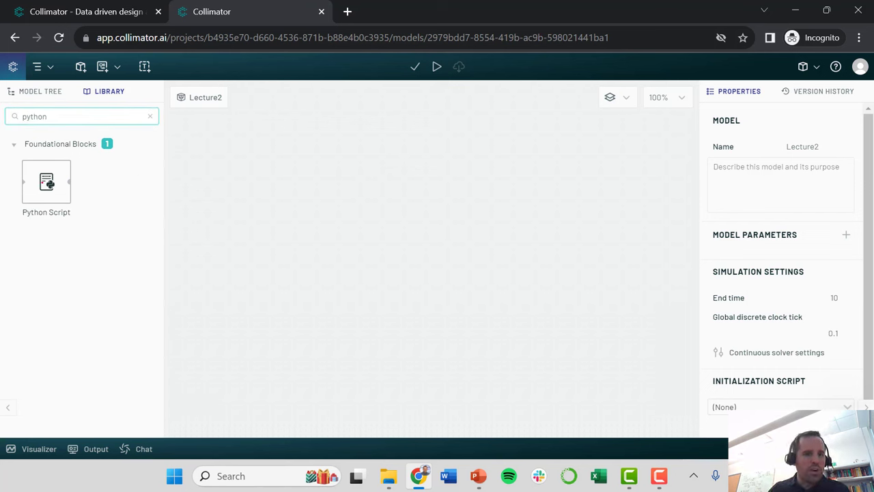
pyautogui.moveTo(46, 181); pyautogui.dragTo(412, 246)
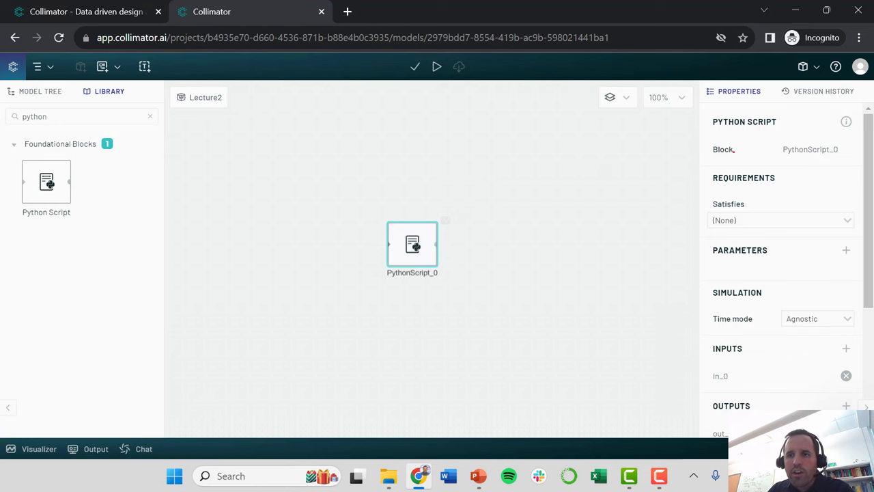
# Step: Rename the PythonScript_0 block to Tank
pyautogui.click(795, 151)
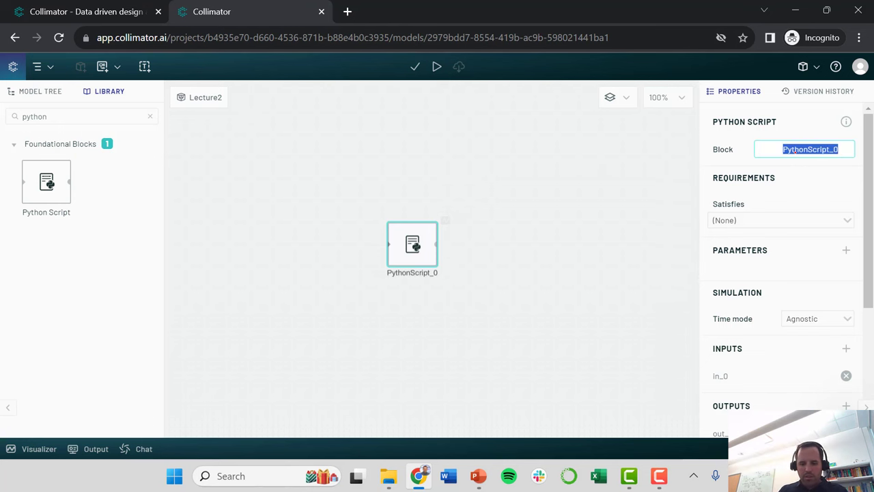
pyautogui.write('Ta')
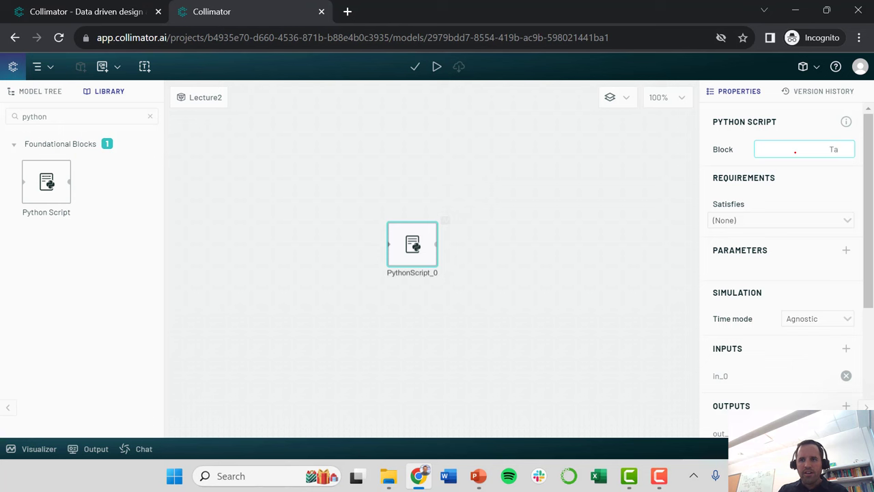
pyautogui.write('nk')
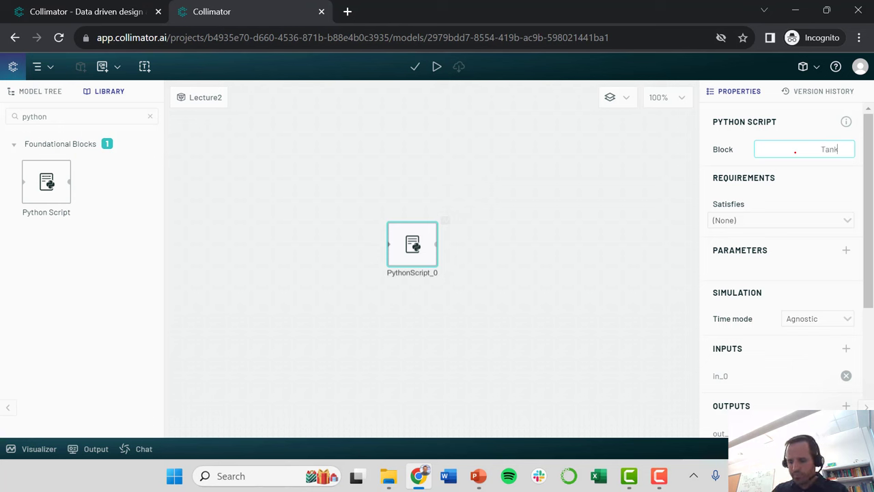
pyautogui.press('Return')
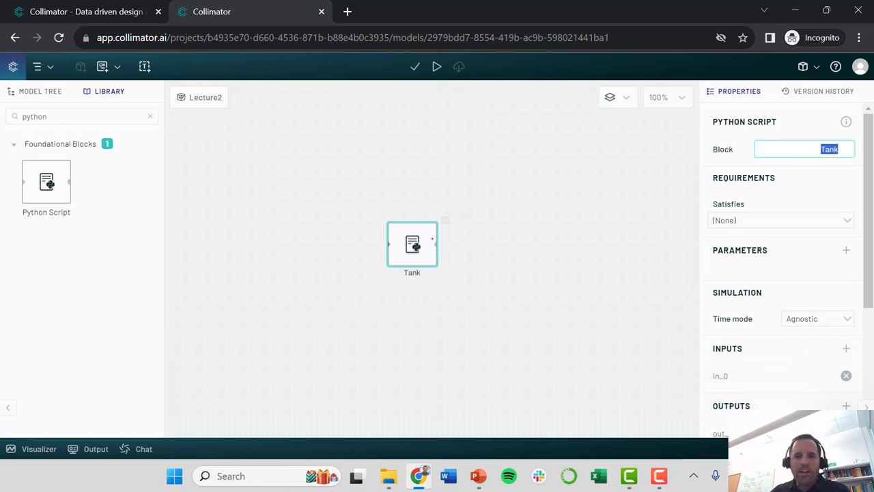
pyautogui.scroll(-2, 779, 301)
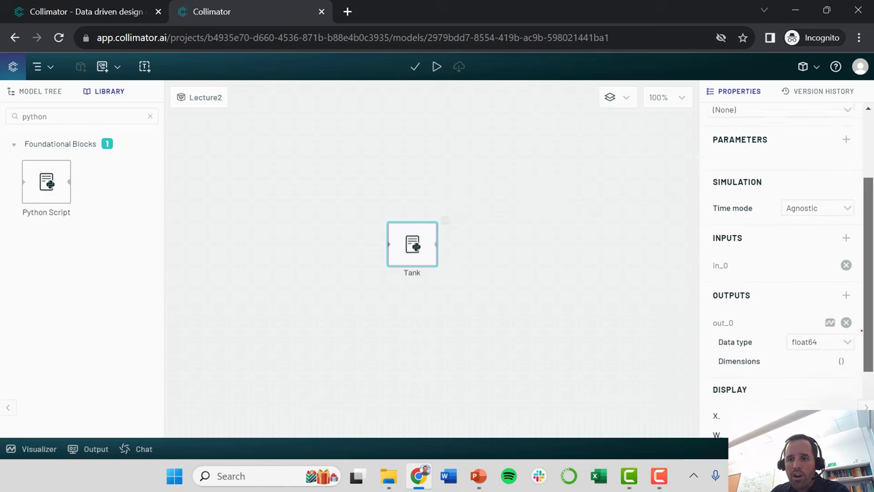
# Step: Rename input in_0 to Qin, add a second input named Qout, and rename output out_0 to dVdt
pyautogui.click(720, 258)
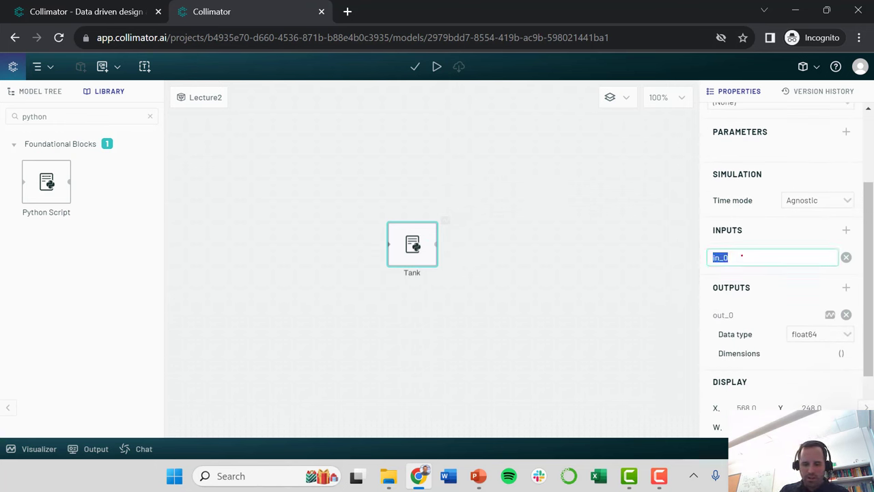
pyautogui.write('Qin')
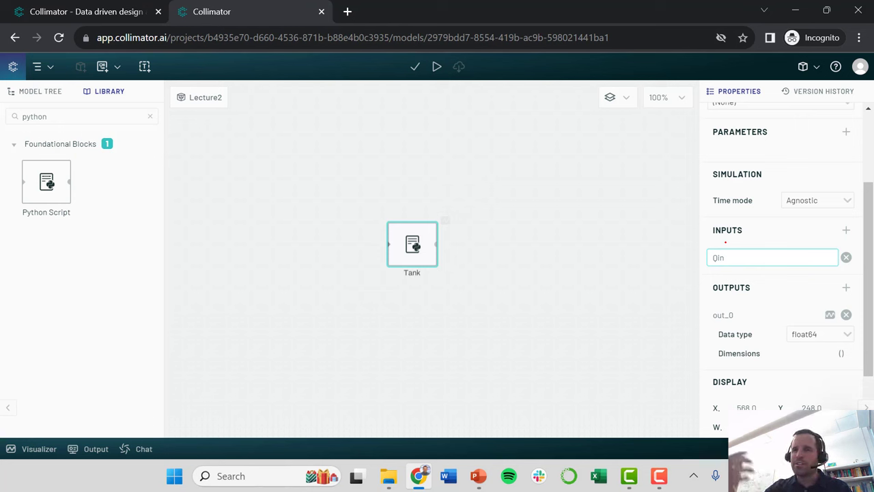
pyautogui.click(846, 230)
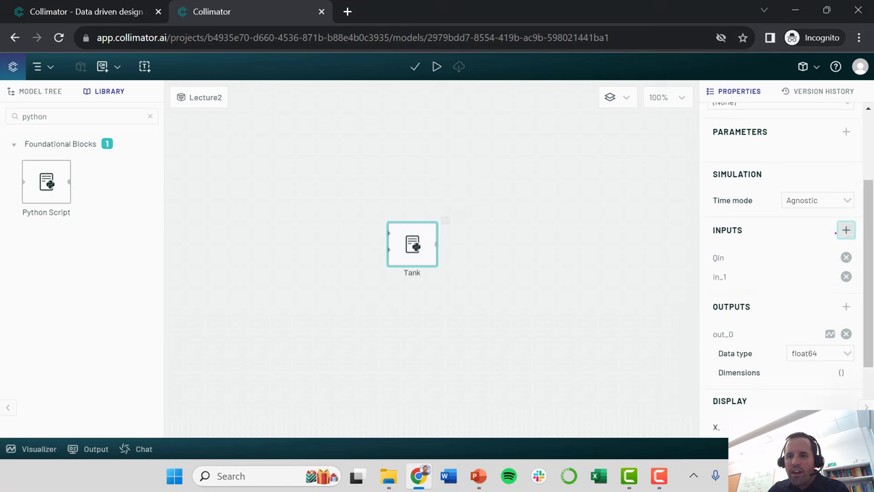
pyautogui.click(731, 277)
pyautogui.write('Qout')
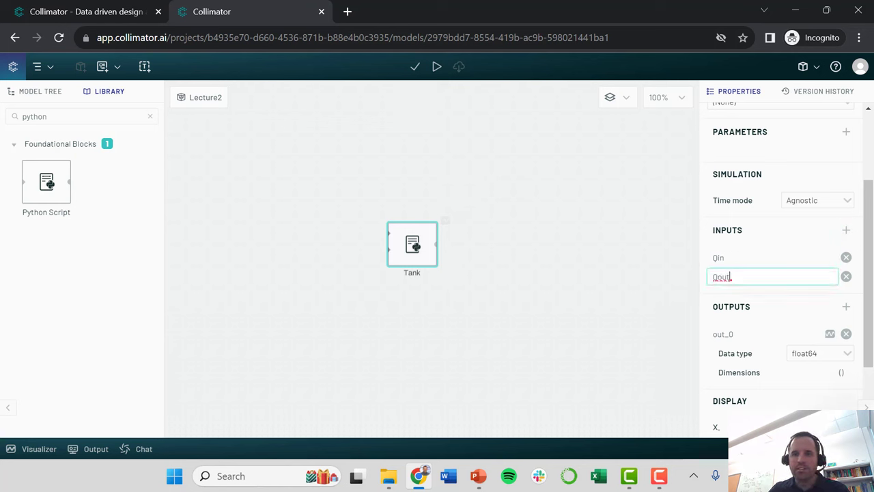
pyautogui.click(719, 258)
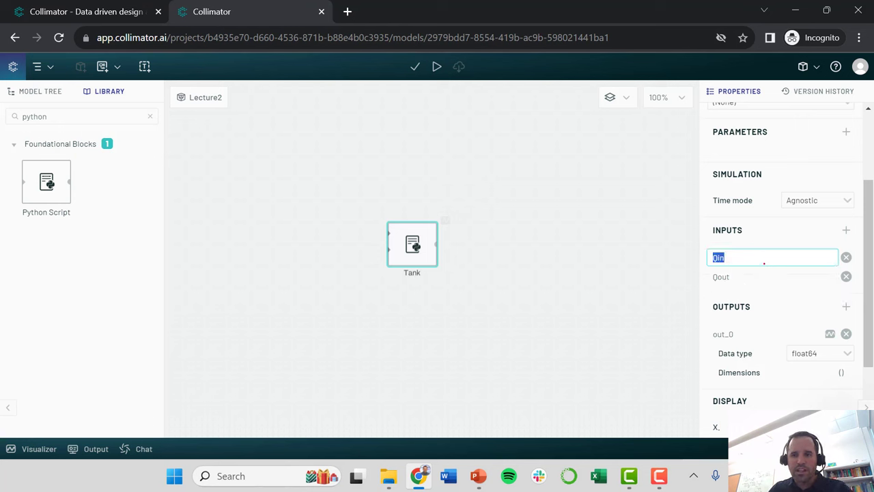
pyautogui.click(769, 277)
pyautogui.click(769, 277)
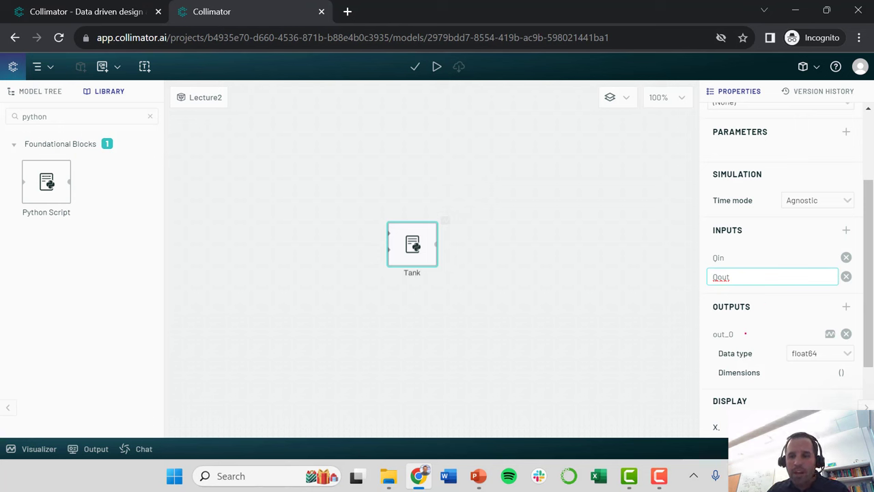
pyautogui.click(724, 334)
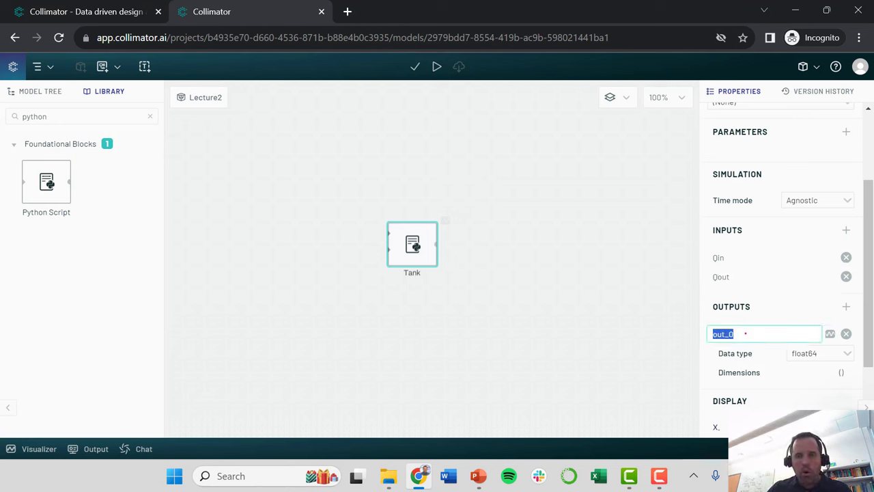
pyautogui.write('dVdt')
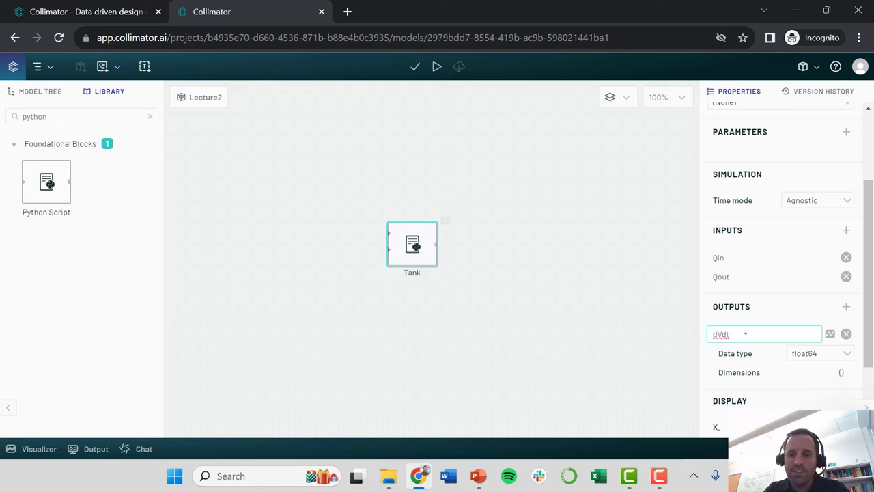
# Step: Resize the Tank block larger on the canvas
pyautogui.click(675, 312)
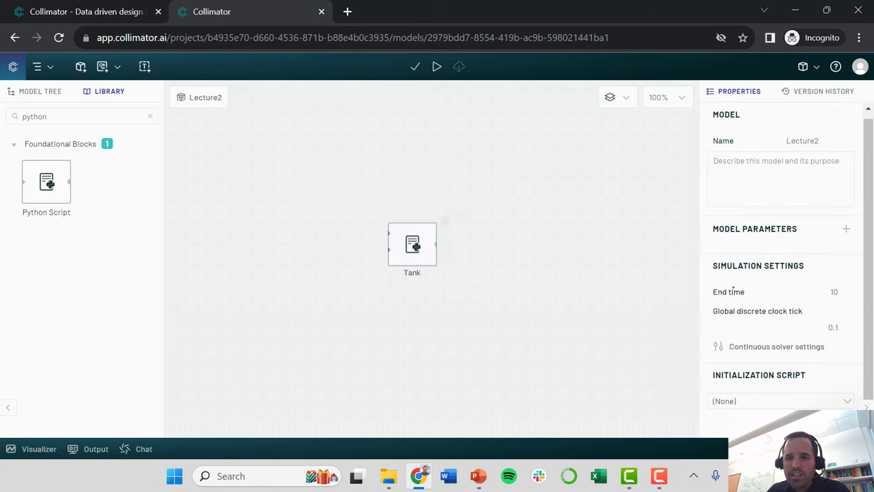
pyautogui.click(413, 239)
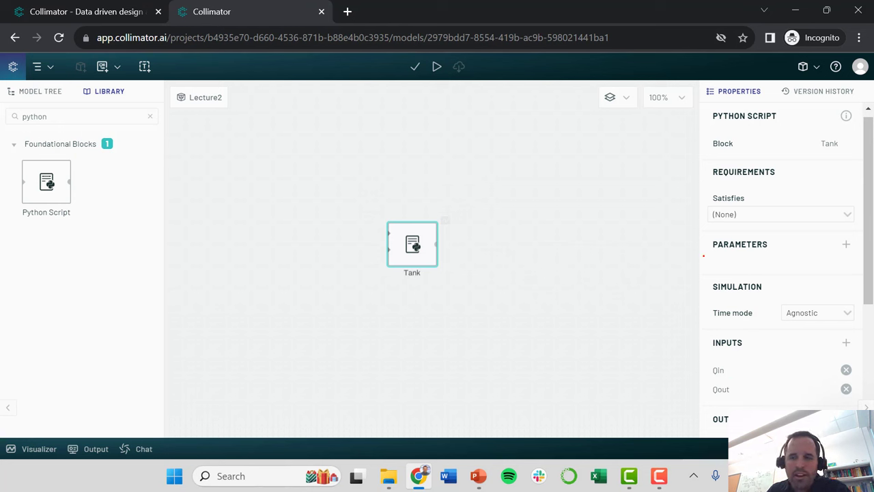
pyautogui.scroll(-2, 870, 232)
pyautogui.moveTo(375, 193); pyautogui.dragTo(347, 141)
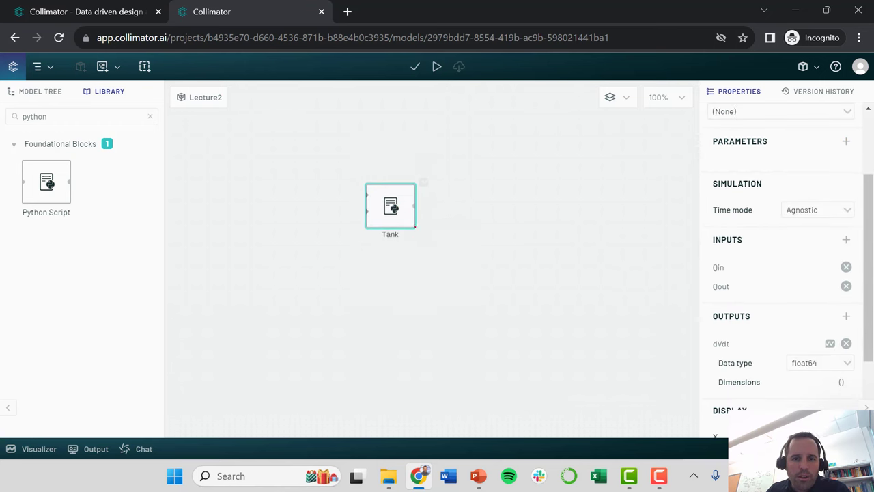
pyautogui.moveTo(433, 252); pyautogui.dragTo(446, 278)
# Step: Toggle on the Tank block's port labels Qin, Qout and dVdt
pyautogui.rightClick(397, 209)
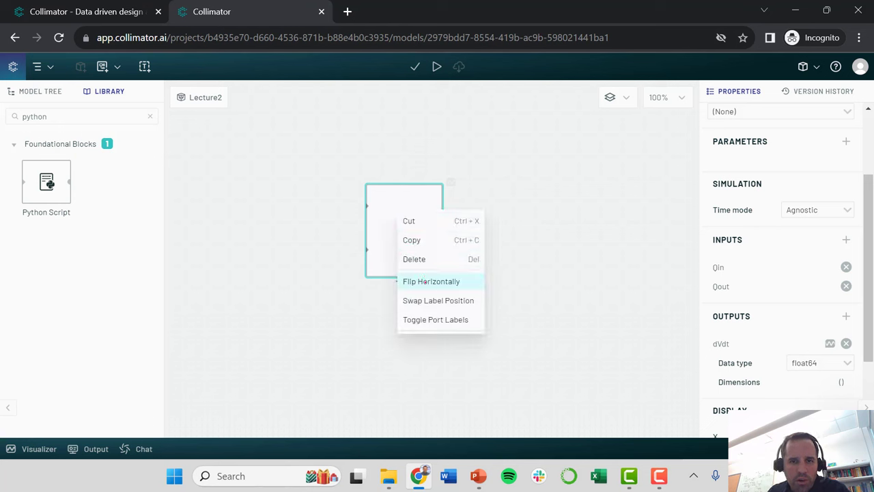
pyautogui.click(435, 320)
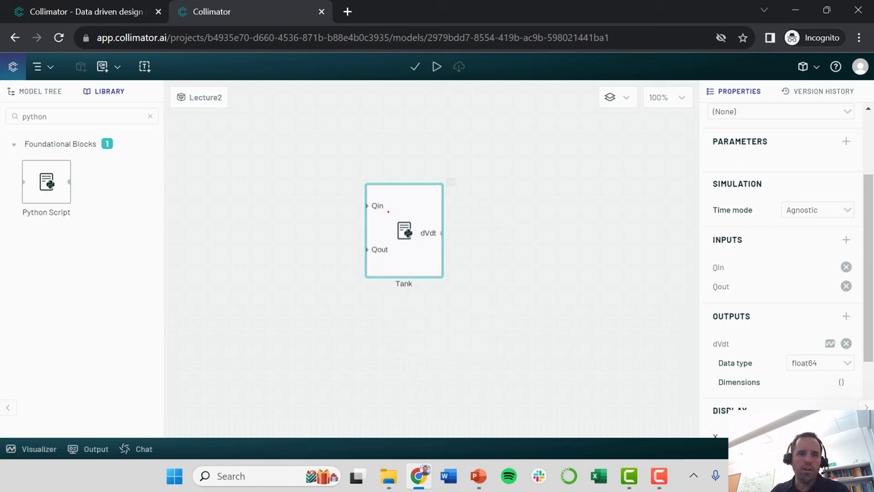
pyautogui.click(321, 232)
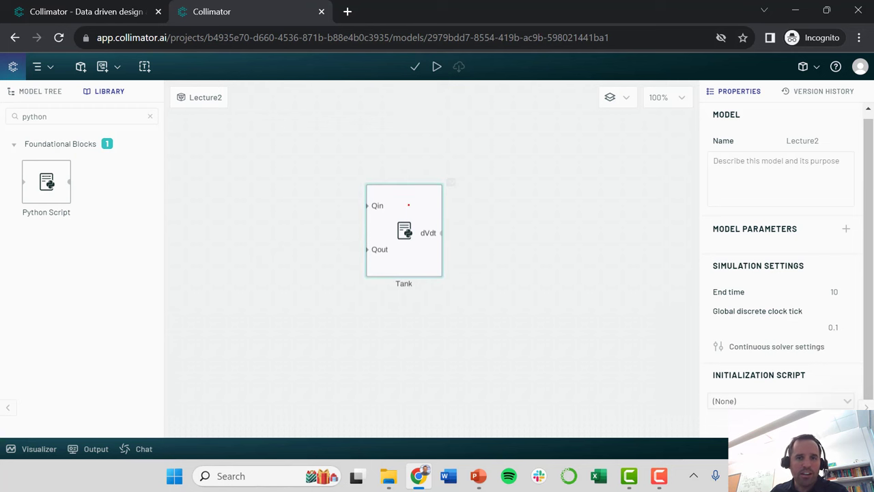
# Step: In the Tank script's Step code, replace 'out_0 = in_0' with 'dVdt = Qin - Qout'
pyautogui.doubleClick(408, 204)
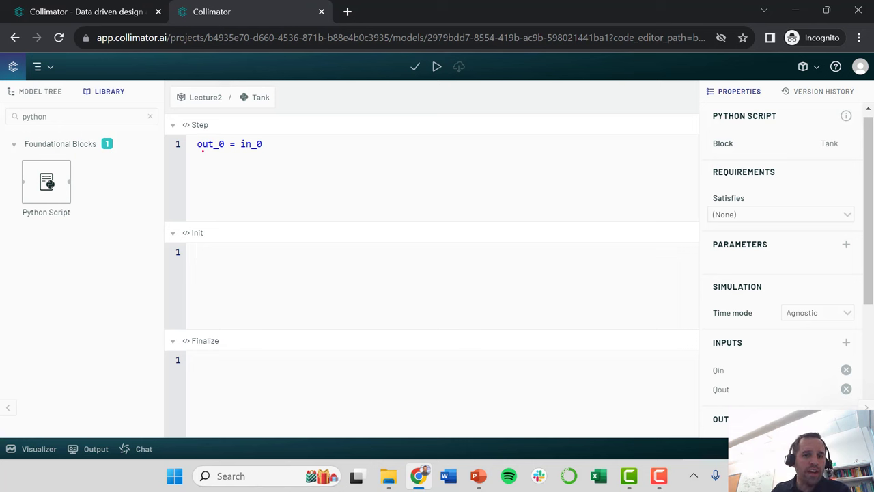
pyautogui.click(198, 144)
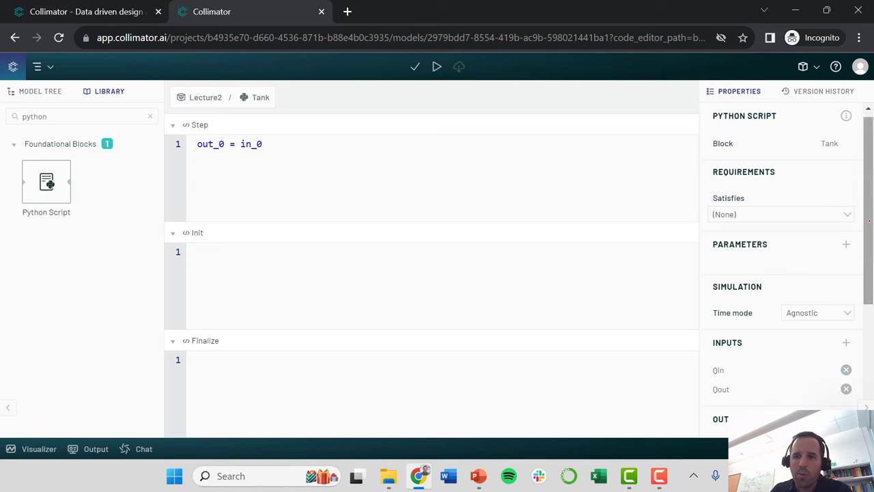
pyautogui.scroll(-3, 747, 236)
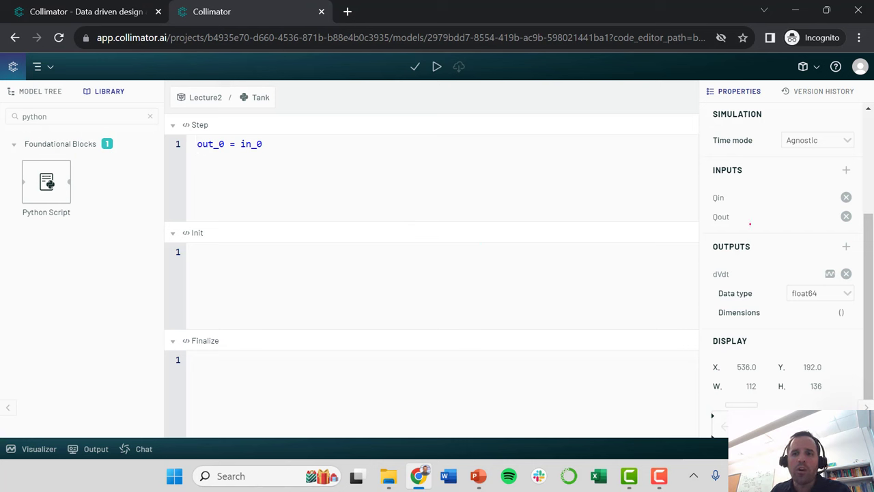
pyautogui.click(270, 144)
pyautogui.hotkey('ctrl', 'shift', 'Left')
pyautogui.hotkey('ctrl', 'shift', 'Left')
pyautogui.hotkey('ctrl', 'shift', 'Left')
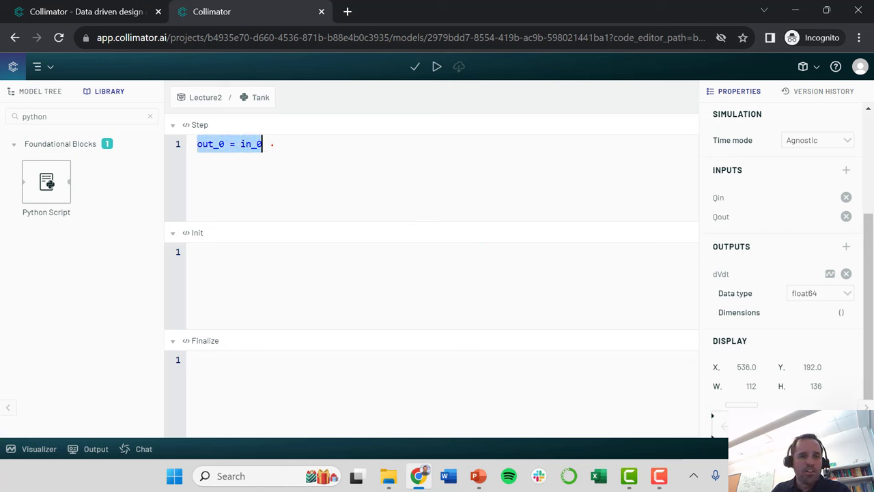
pyautogui.write('dV')
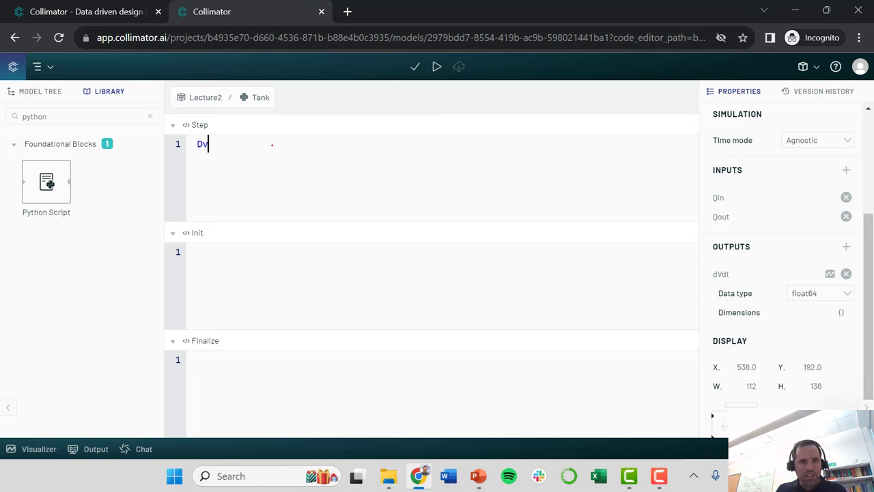
pyautogui.press('BackSpace')
pyautogui.write('Vdt = ')
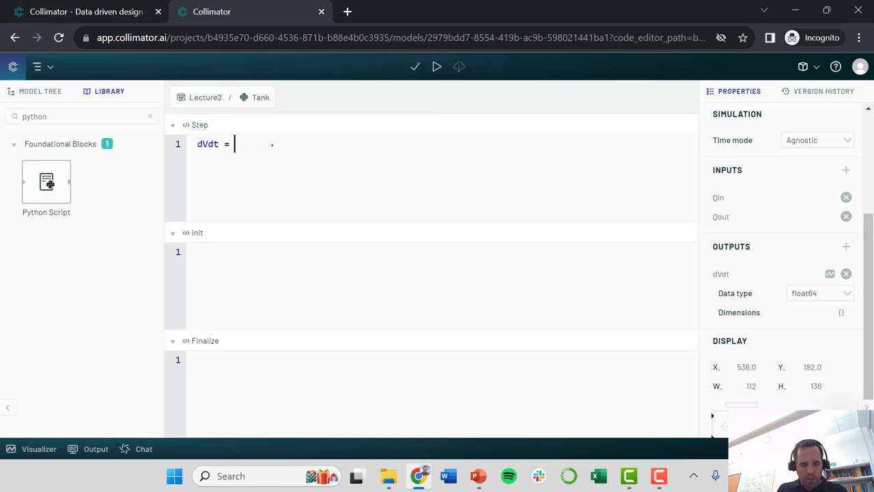
pyautogui.write('Qin - Qout')
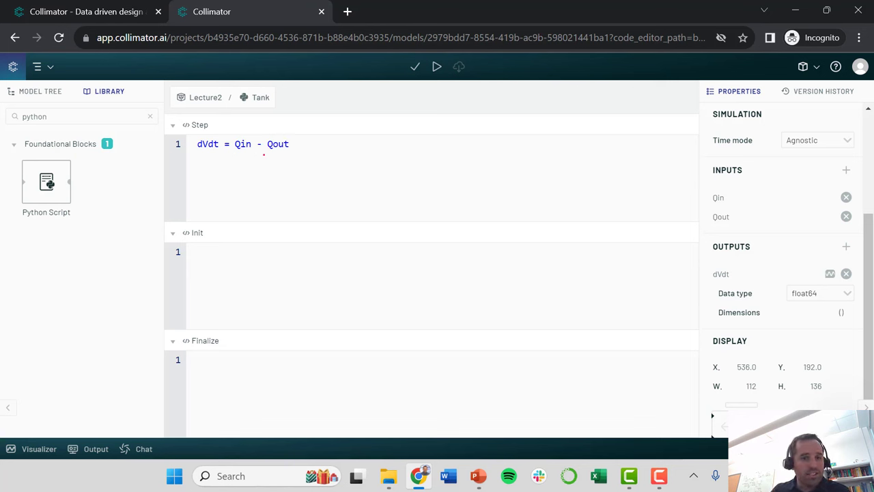
pyautogui.click(198, 144)
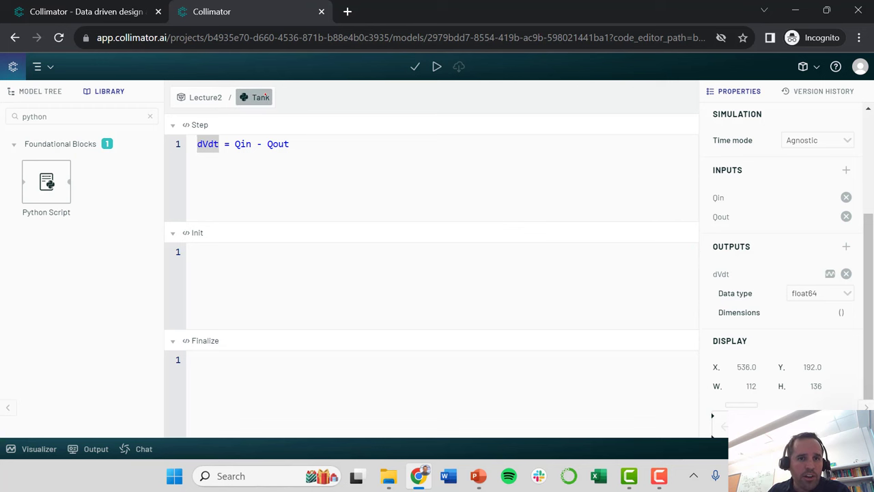
# Step: Return to the Lecture2 diagram and shift the Tank block to the left
pyautogui.click(205, 97)
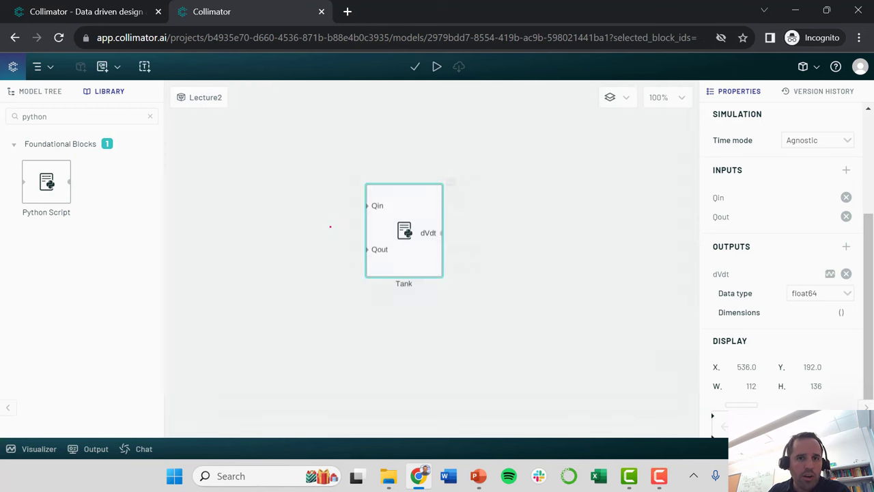
pyautogui.doubleClick(396, 206)
pyautogui.click(202, 97)
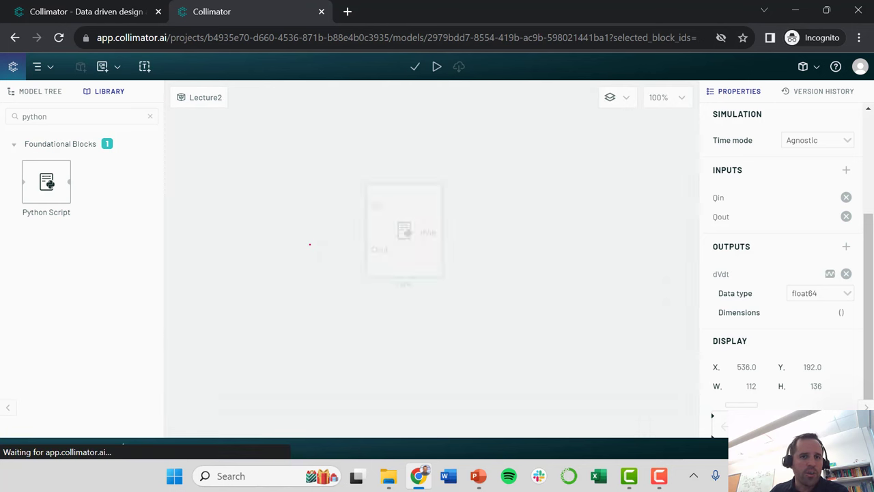
pyautogui.moveTo(390, 207); pyautogui.dragTo(252, 228)
# Step: Search the library for 'step' and place a Step block left of Tank
pyautogui.moveTo(345, 218); pyautogui.dragTo(404, 217)
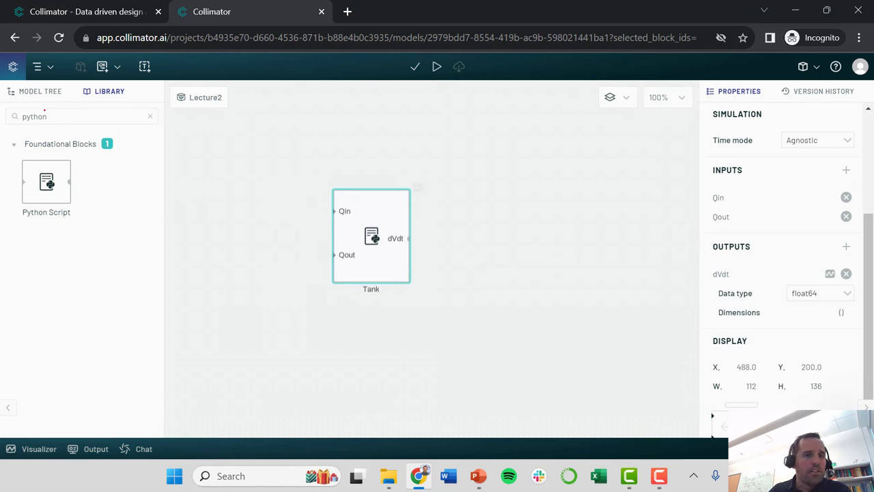
pyautogui.click(34, 116)
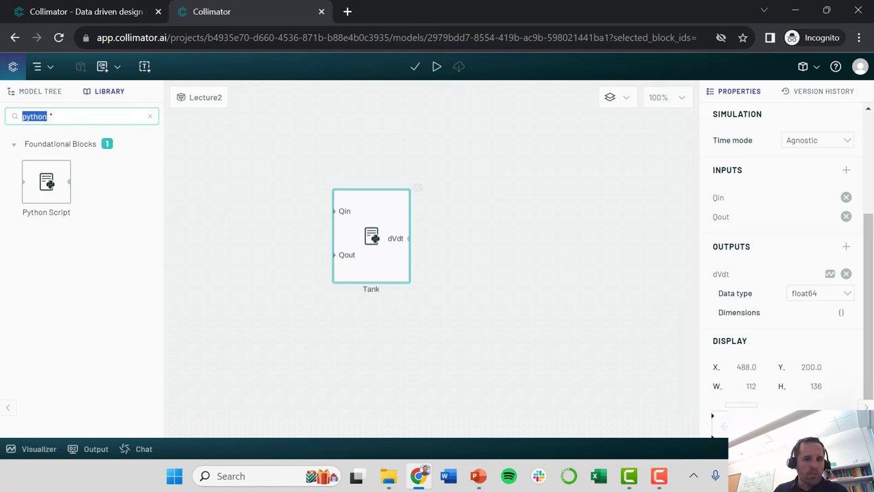
pyautogui.write('tep')
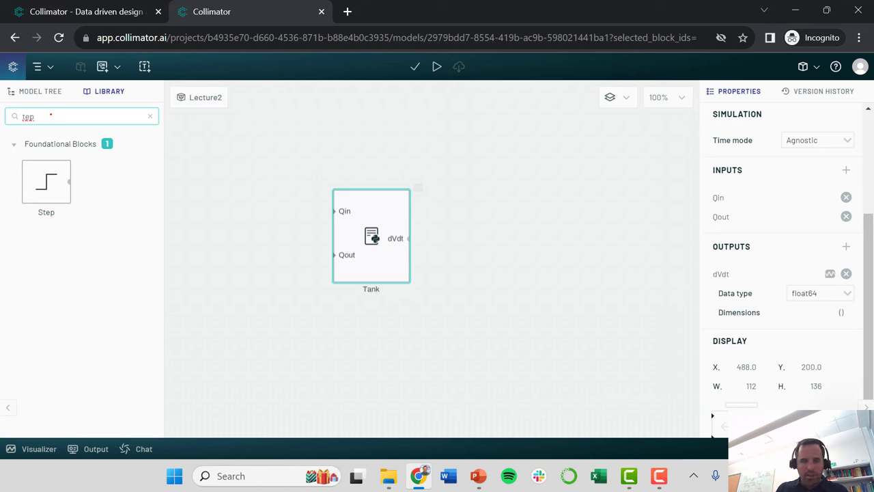
pyautogui.press('BackSpace')
pyautogui.press('BackSpace')
pyautogui.press('BackSpace')
pyautogui.write('step')
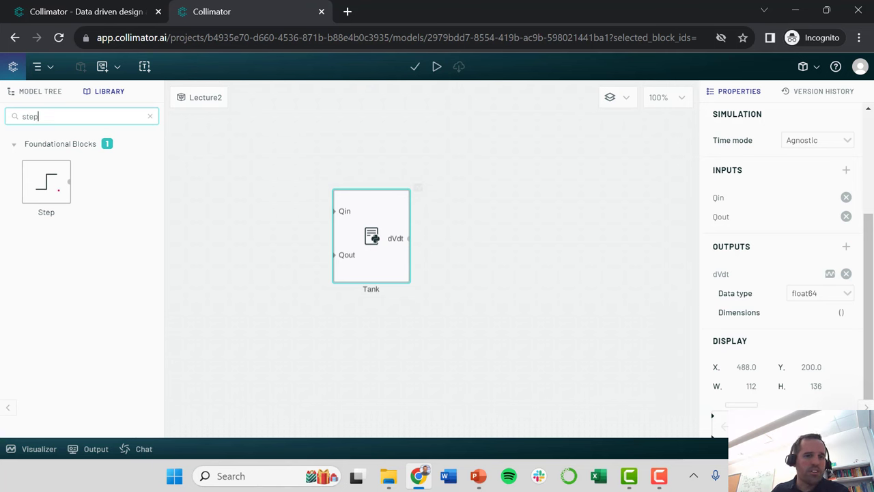
pyautogui.click(43, 183)
pyautogui.moveTo(43, 183); pyautogui.dragTo(258, 196)
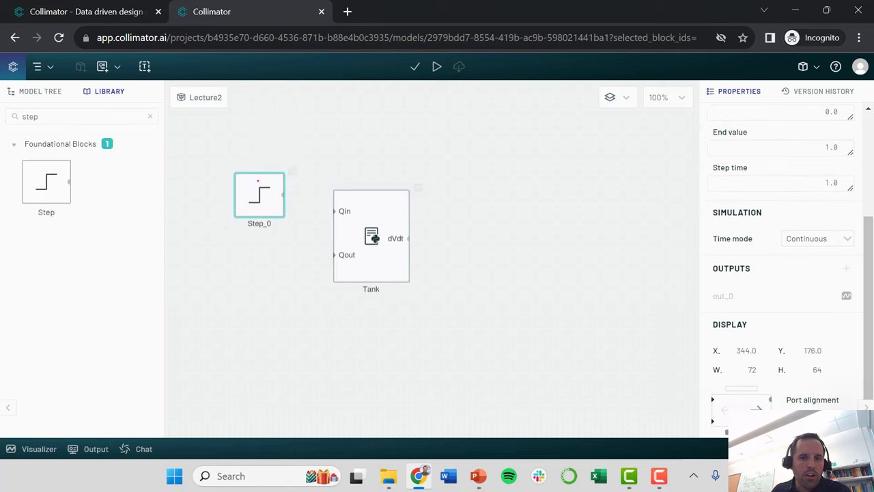
# Step: Rename the new Step block to Qin
pyautogui.scroll(3, 800, 162)
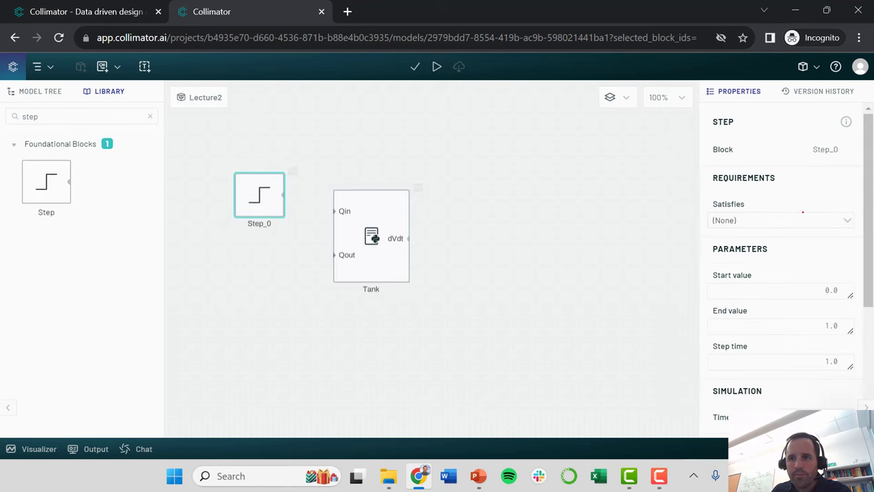
pyautogui.click(825, 150)
pyautogui.write('Qin')
pyautogui.press('Return')
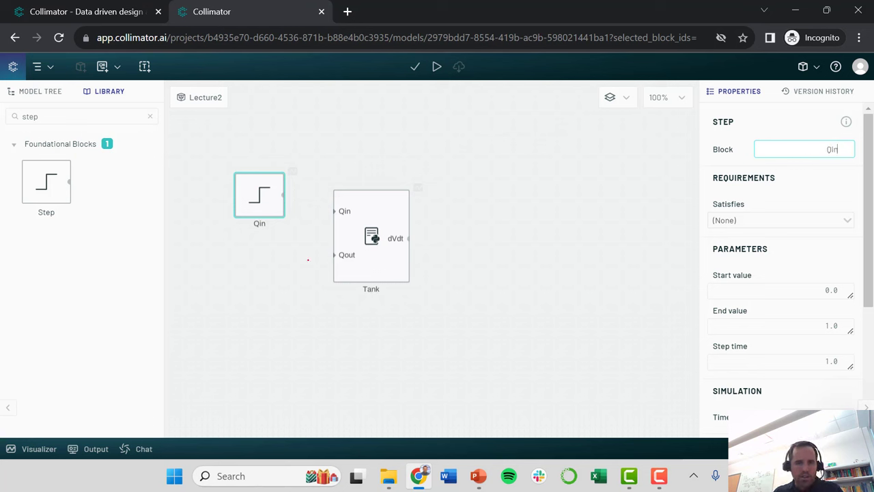
pyautogui.press('Return')
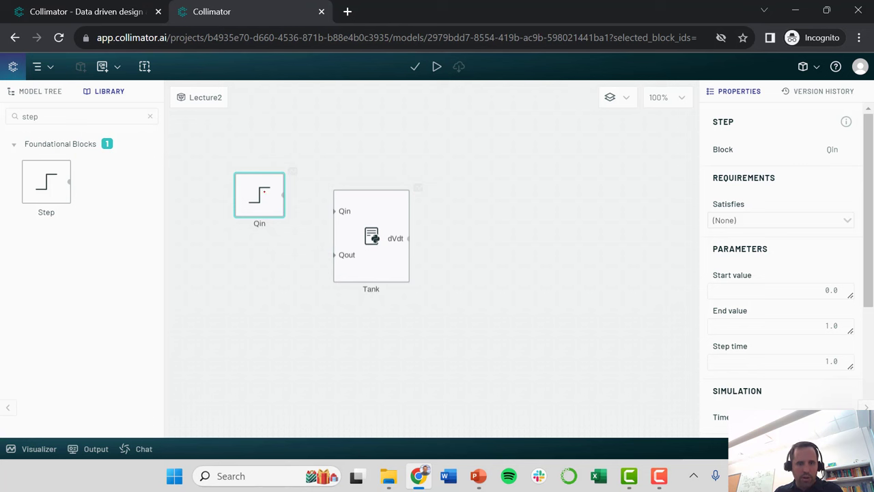
# Step: Duplicate the Qin block, move the copy below it, and rename it Qout
pyautogui.hotkey('ctrl', 'c')
pyautogui.hotkey('ctrl', 'v')
pyautogui.moveTo(440, 255); pyautogui.dragTo(265, 282)
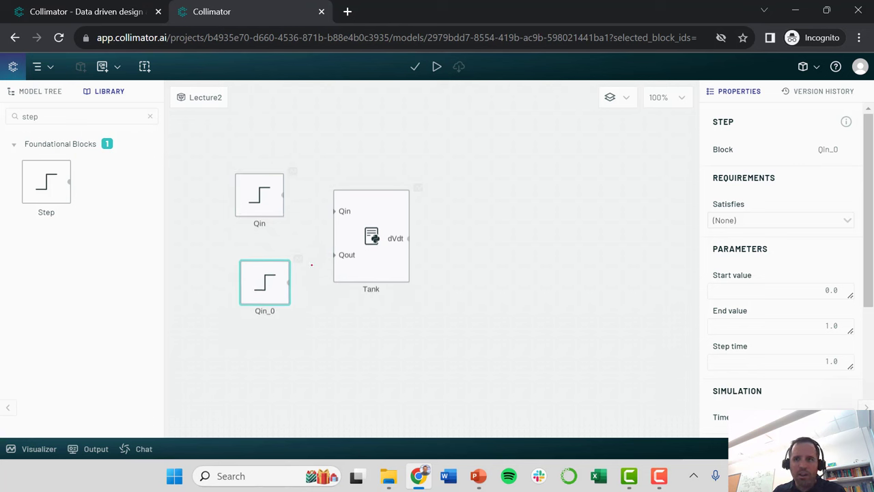
pyautogui.click(828, 149)
pyautogui.write('Qout')
pyautogui.press('Return')
pyautogui.click(307, 261)
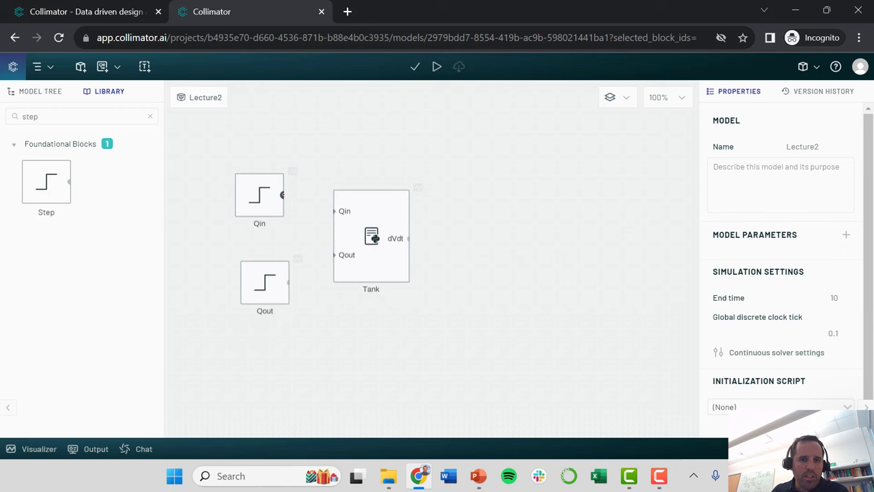
# Step: Wire Qin's output to Tank's Qin input and move the Qout block slightly left
pyautogui.moveTo(282, 195); pyautogui.dragTo(332, 214)
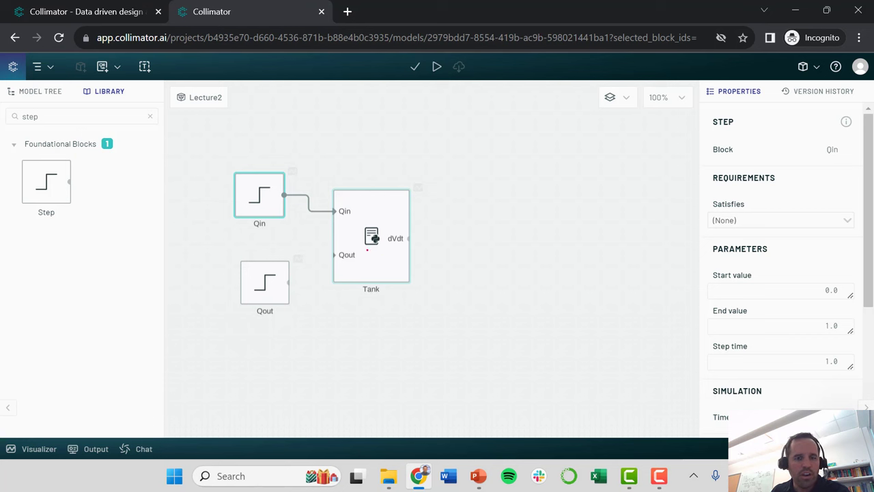
pyautogui.moveTo(266, 277); pyautogui.dragTo(335, 255)
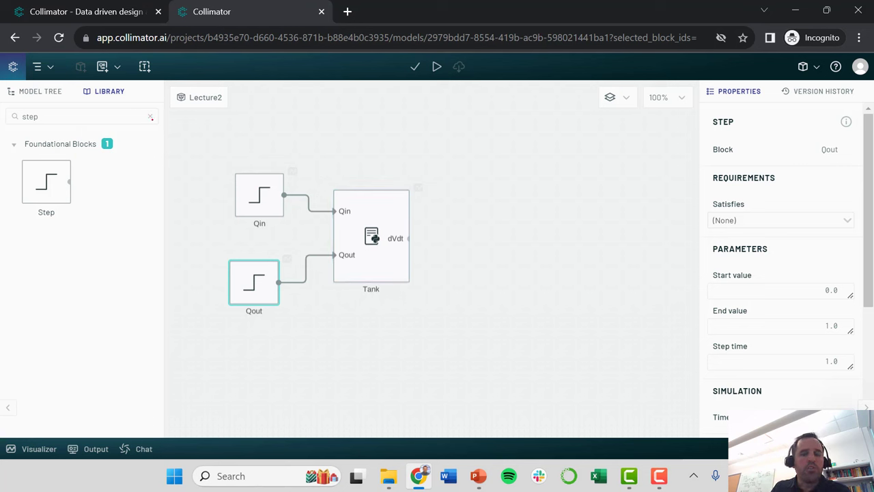
# Step: Add an Integrator block right of Tank and wire Tank's dVdt output into it
pyautogui.click(150, 116)
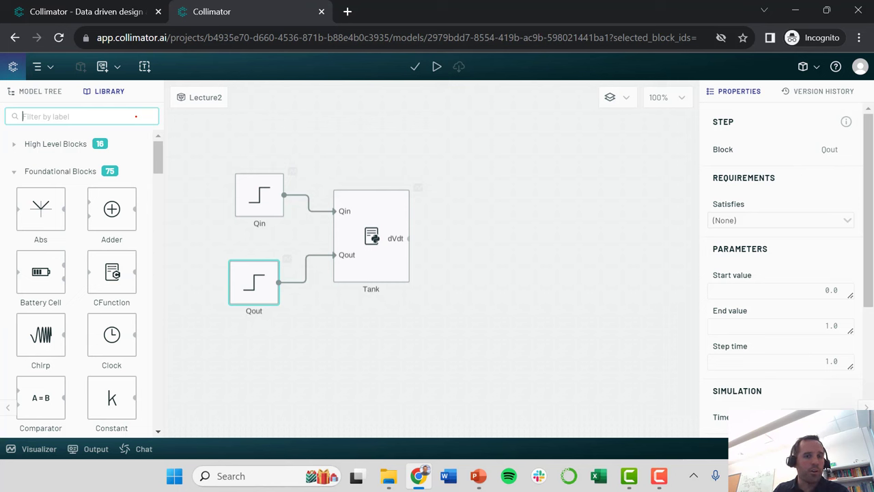
pyautogui.write('integr')
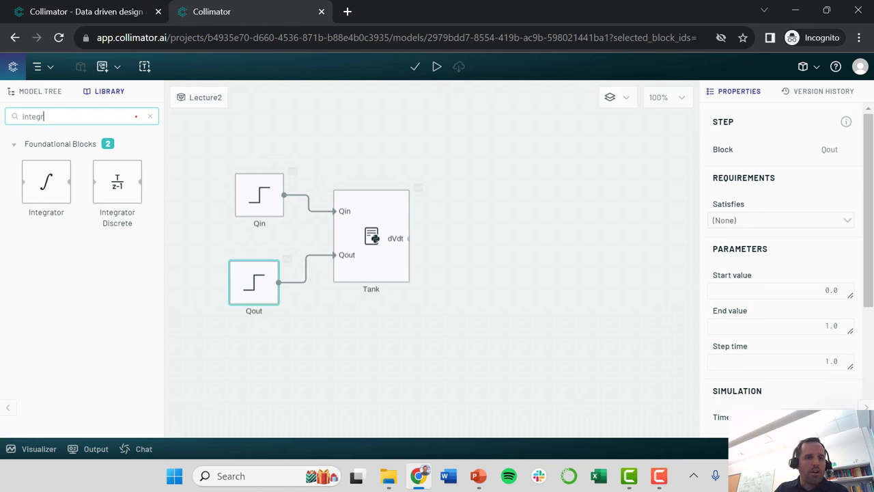
pyautogui.moveTo(46, 181); pyautogui.dragTo(470, 241)
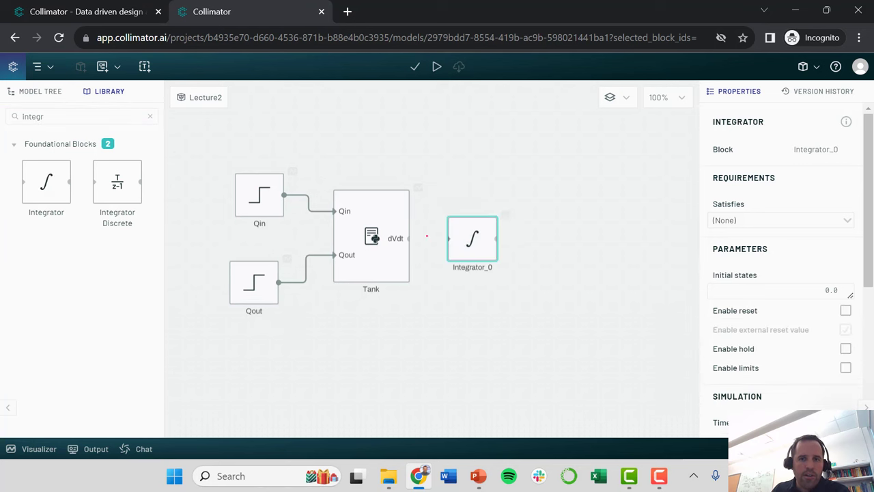
pyautogui.moveTo(409, 238); pyautogui.dragTo(449, 239)
# Step: Rename the integrator block to V
pyautogui.click(472, 257)
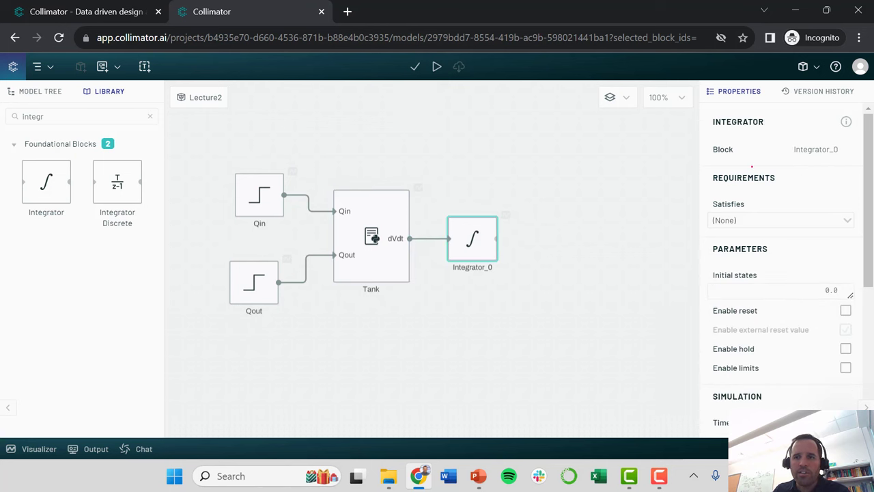
pyautogui.click(801, 150)
pyautogui.write('V')
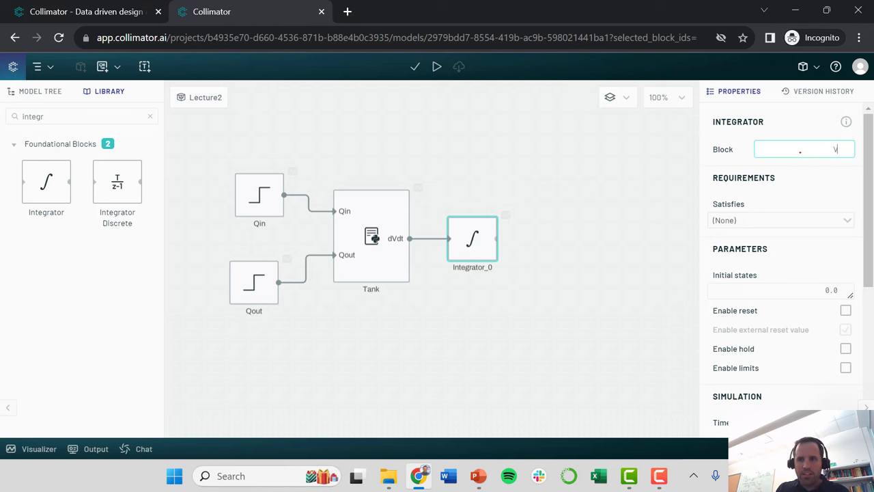
pyautogui.press('Return')
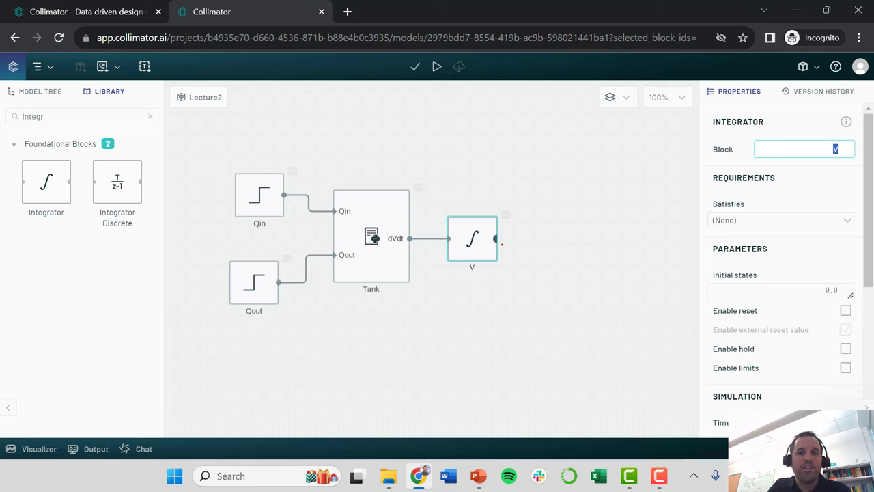
pyautogui.click(479, 238)
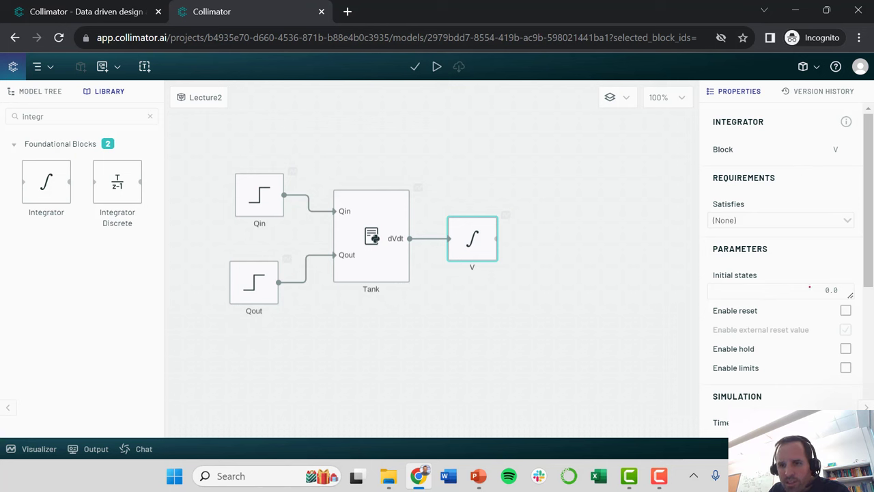
# Step: Set the V integrator's initial state to 10
pyautogui.scroll(-1, 802, 236)
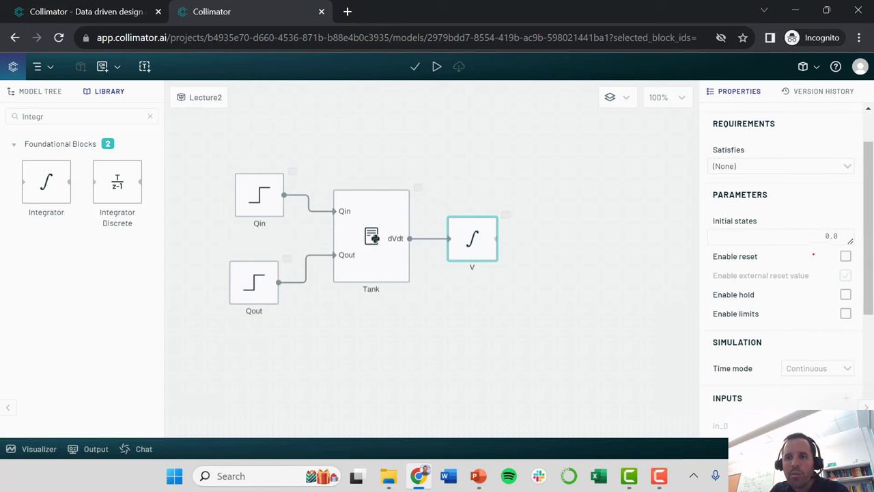
pyautogui.click(802, 235)
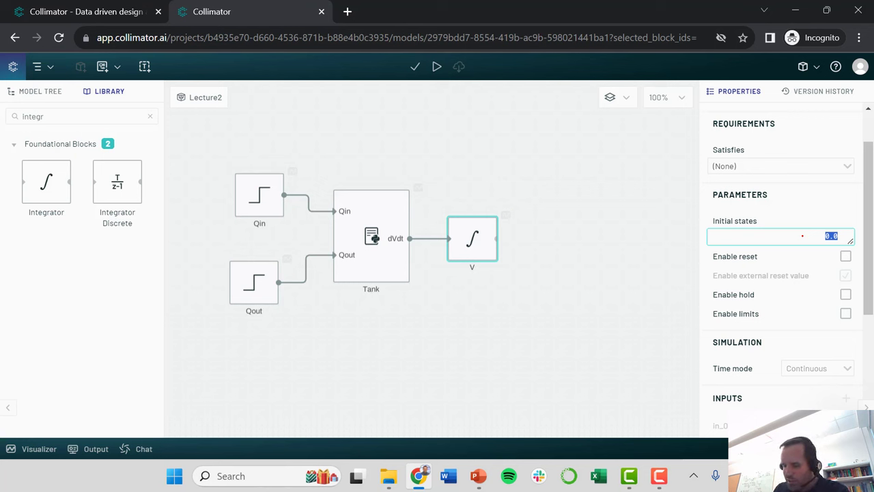
pyautogui.write('10')
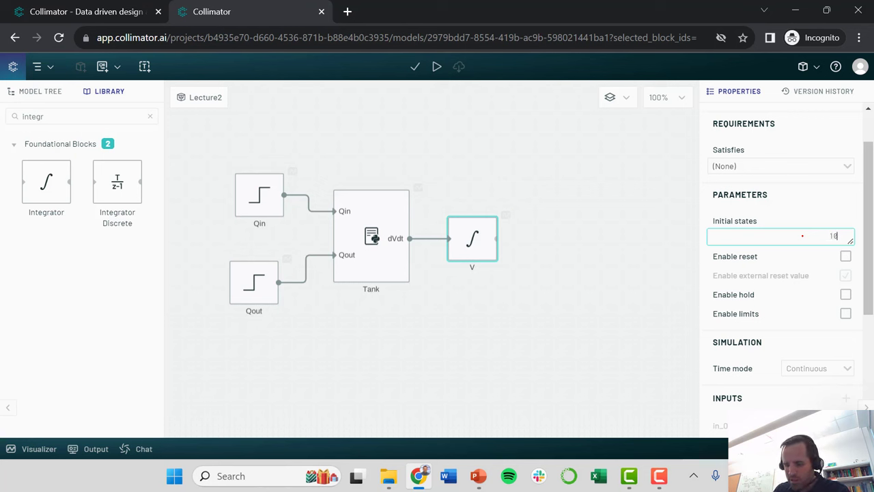
pyautogui.hotkey('ctrl', 'a')
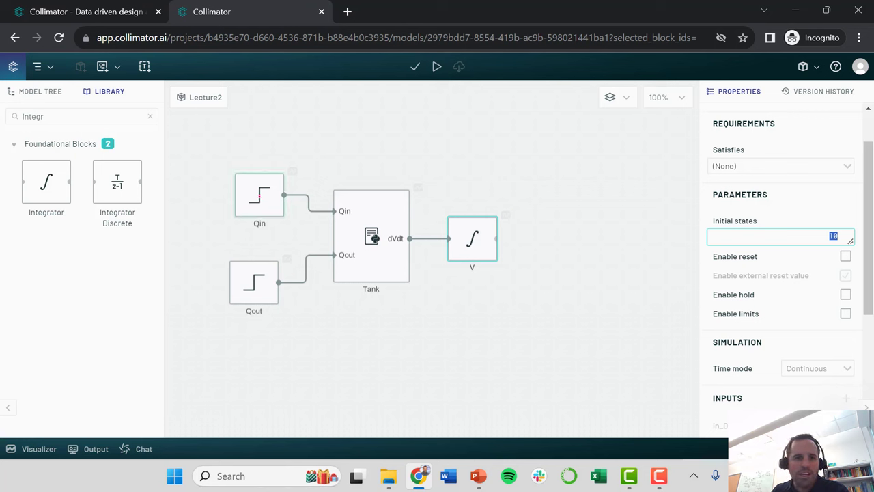
# Step: Set the Qin step block's start value and end value both to 5
pyautogui.click(259, 196)
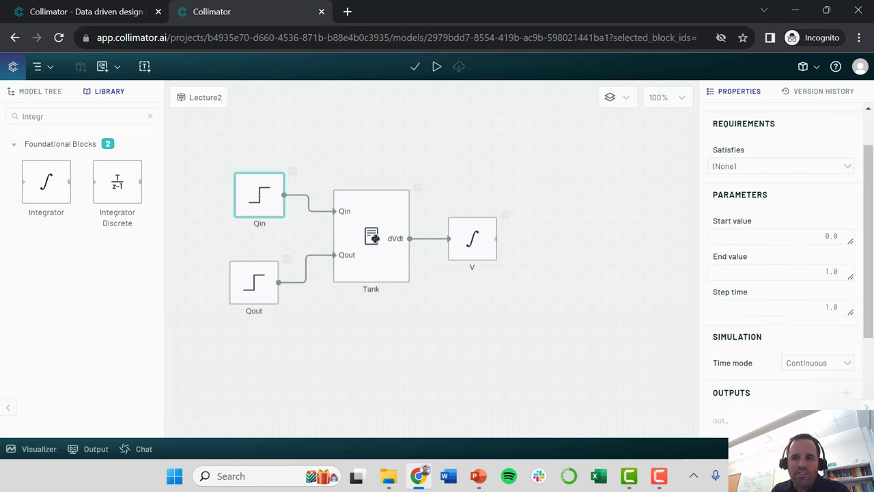
pyautogui.click(787, 236)
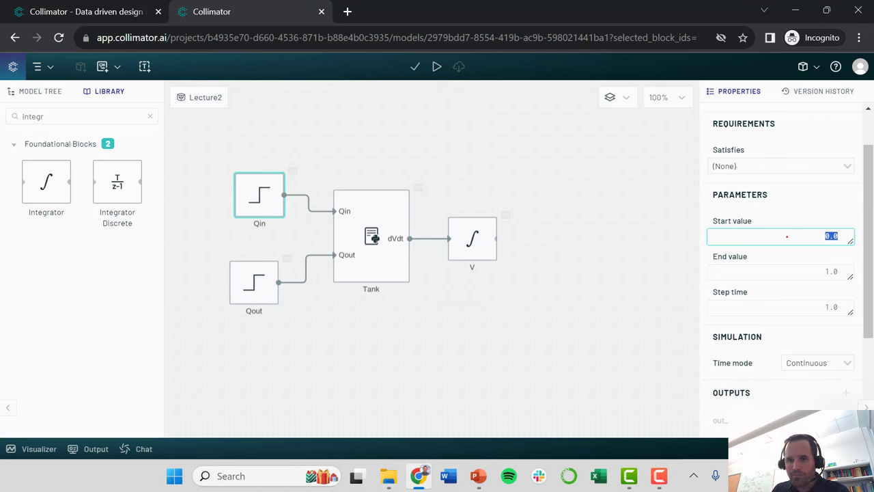
pyautogui.write('5')
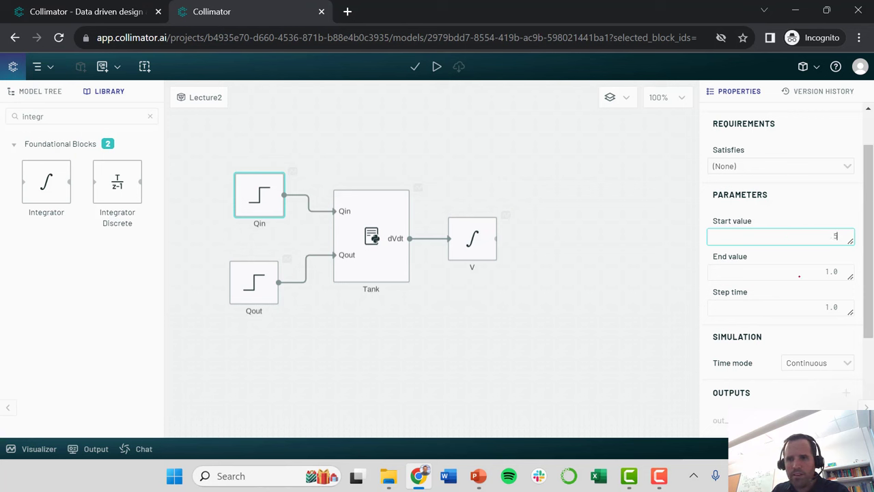
pyautogui.click(799, 276)
pyautogui.write('5')
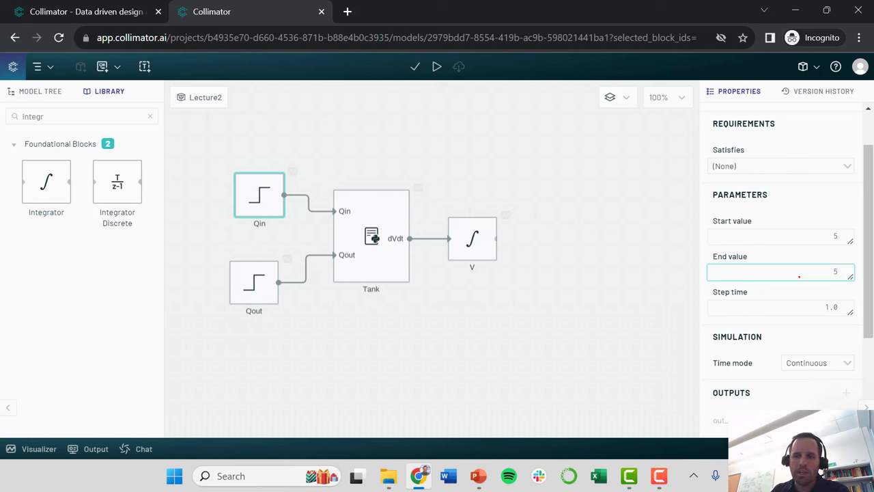
pyautogui.click(557, 247)
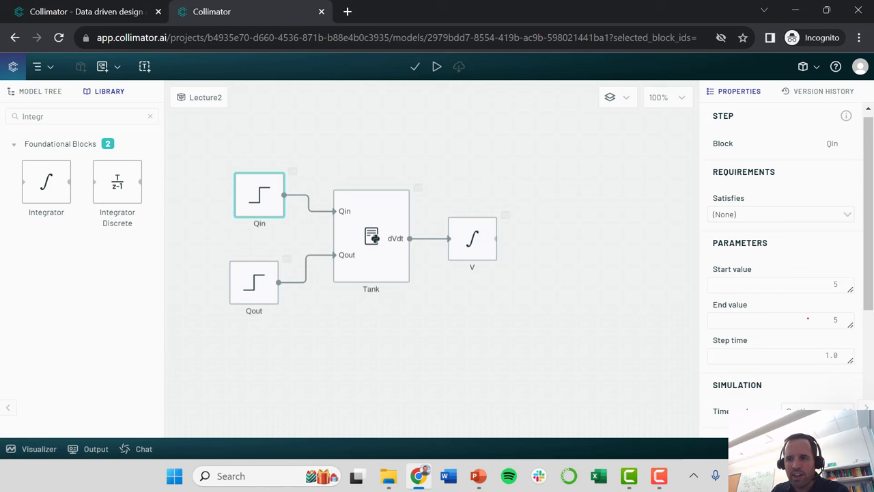
# Step: Align Qout with Qin and set its end value to 5 and step time to 10
pyautogui.moveTo(258, 280); pyautogui.dragTo(264, 280)
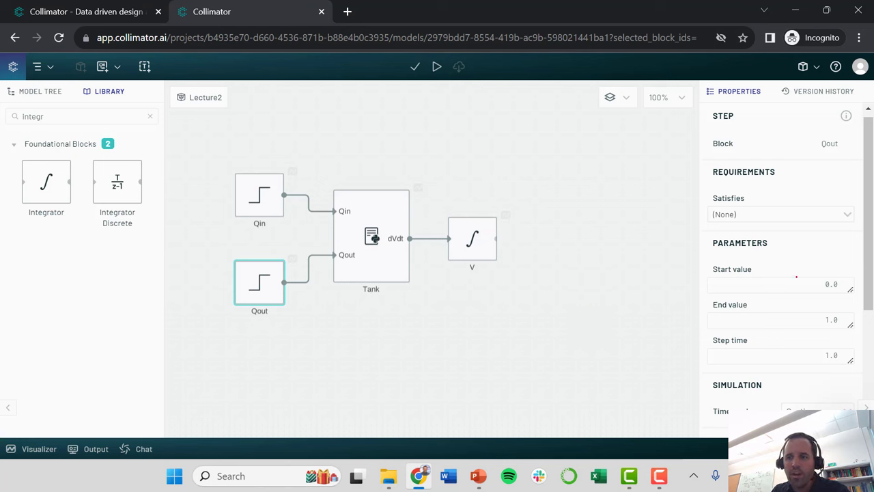
pyautogui.click(806, 284)
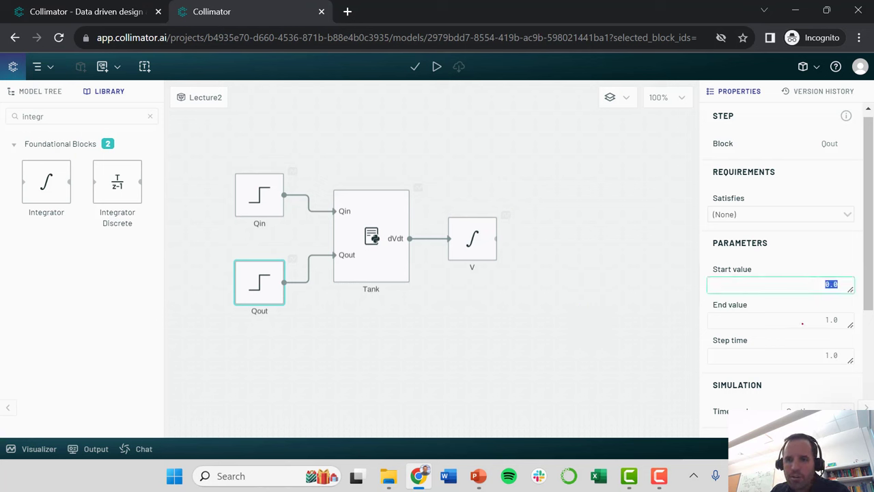
pyautogui.click(803, 324)
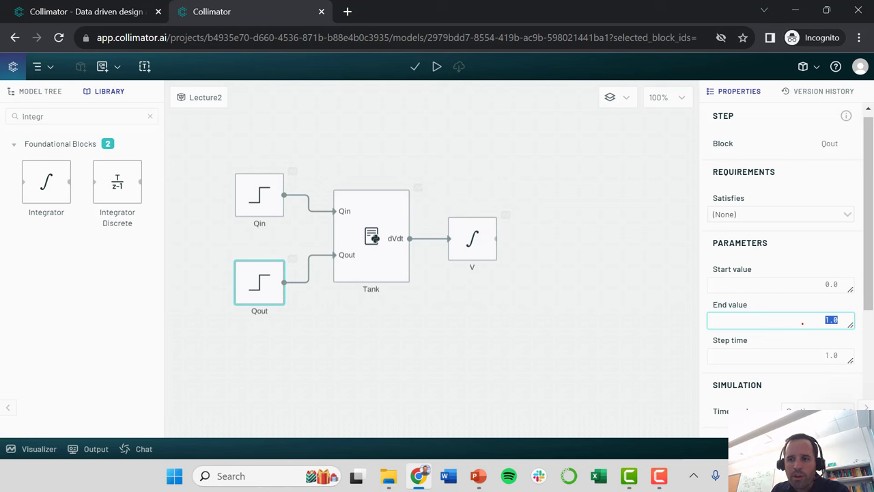
pyautogui.write('5')
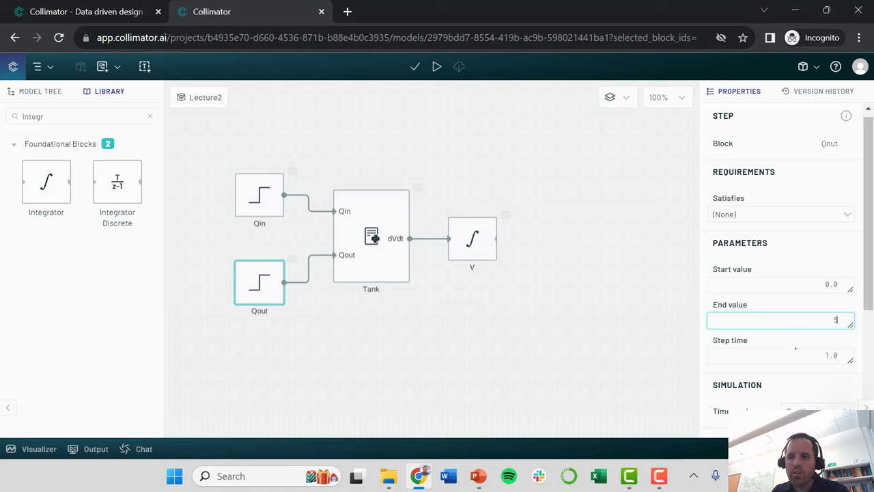
pyautogui.click(793, 355)
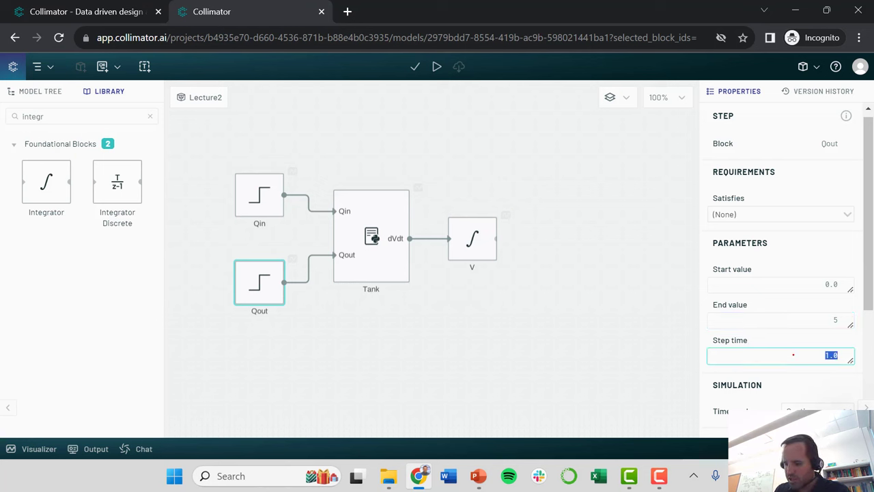
pyautogui.write('10')
pyautogui.click(578, 272)
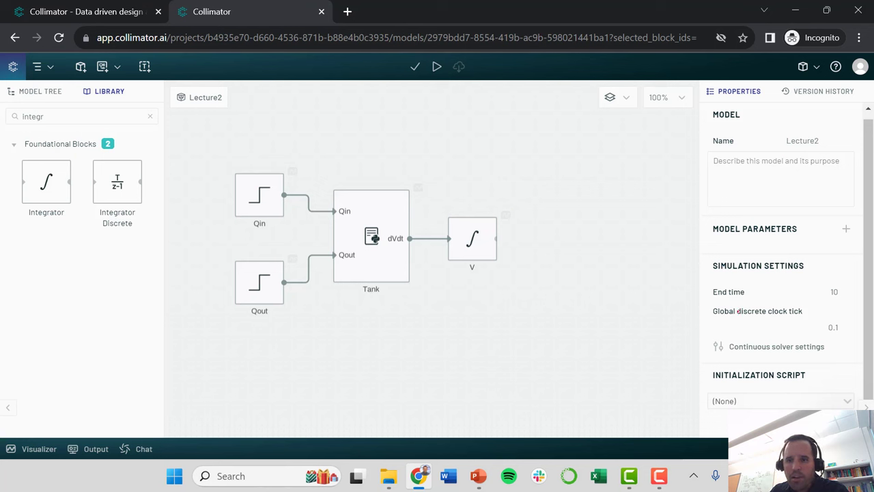
# Step: Change the Lecture2 simulation end time from 10 to 60 seconds
pyautogui.click(814, 292)
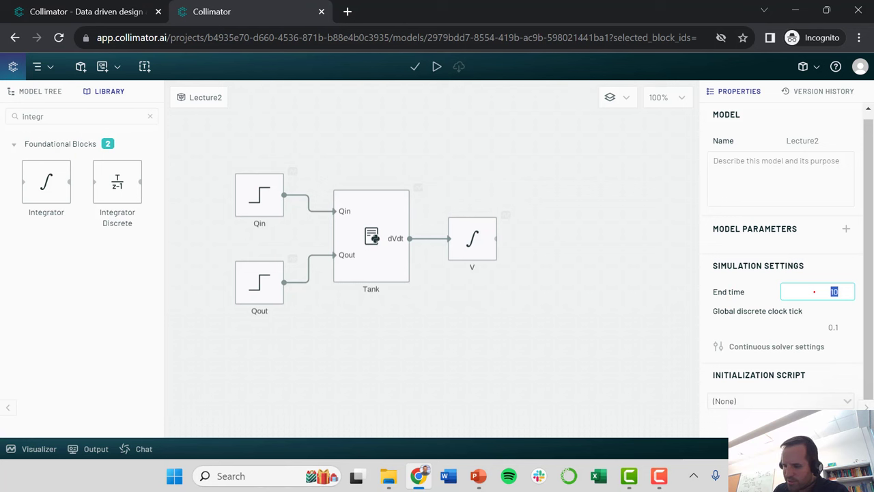
pyautogui.write('60')
pyautogui.hotkey('ctrl', 'a')
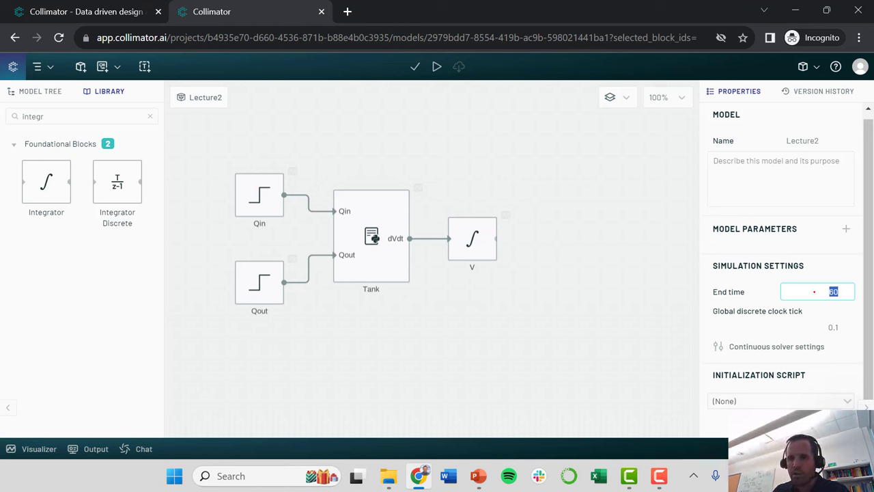
pyautogui.click(632, 284)
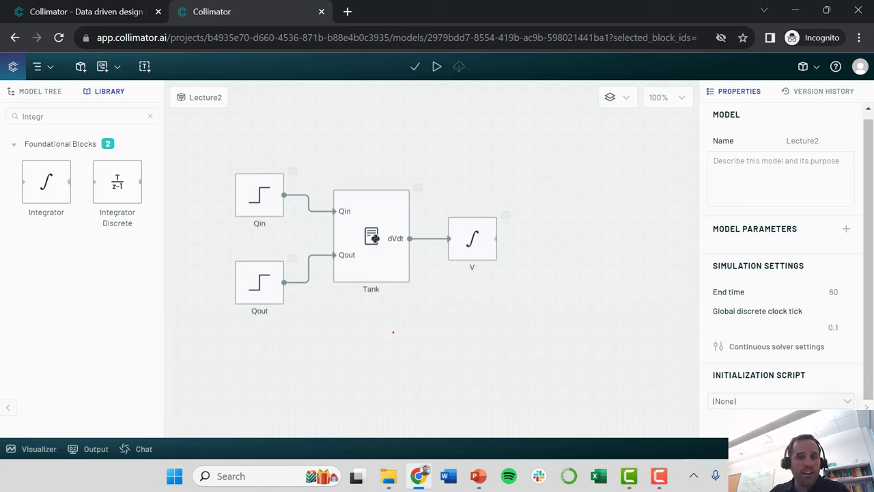
# Step: Record the Qin, Qout, Tank dVdt and V signals, then run the simulation
pyautogui.click(293, 171)
pyautogui.click(292, 258)
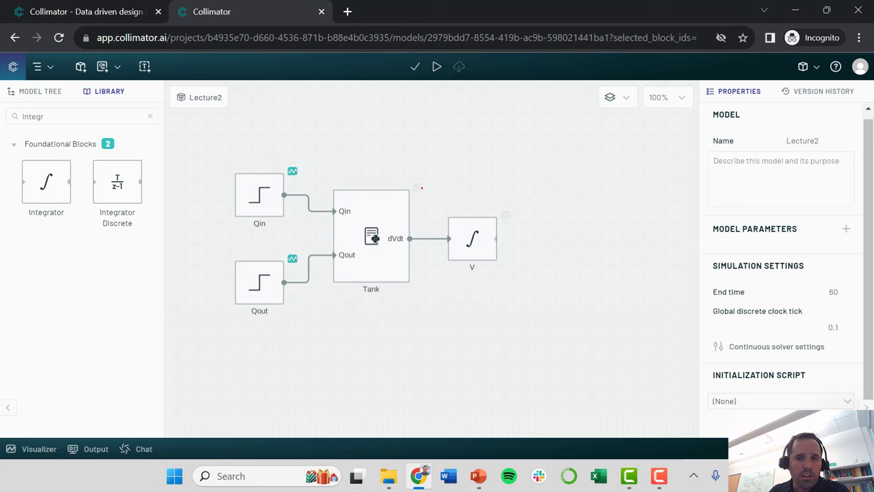
pyautogui.click(419, 187)
pyautogui.click(506, 215)
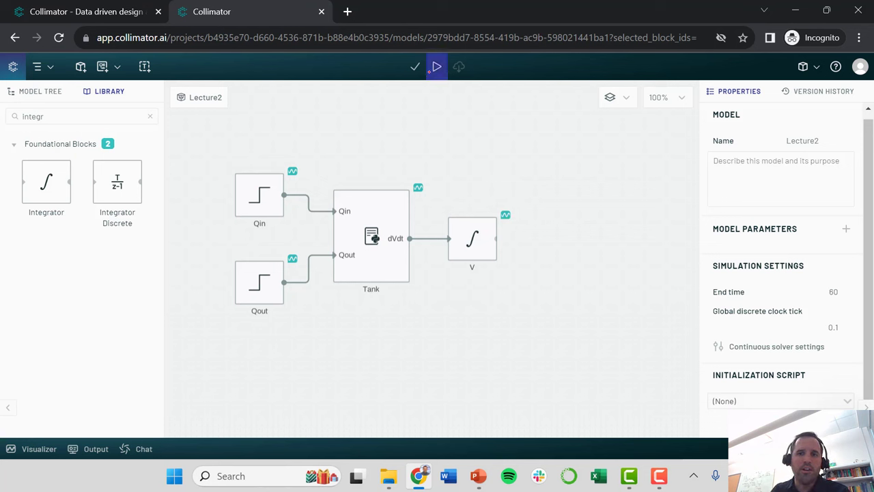
pyautogui.click(437, 67)
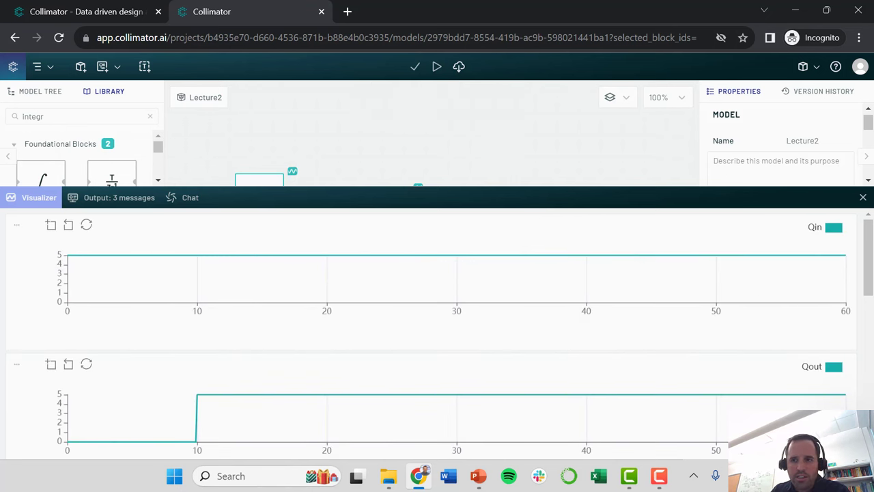
# Step: Scroll through the 60-second Qin, Qout and Tank dVdt result plots
pyautogui.moveTo(861, 278); pyautogui.dragTo(861, 281)
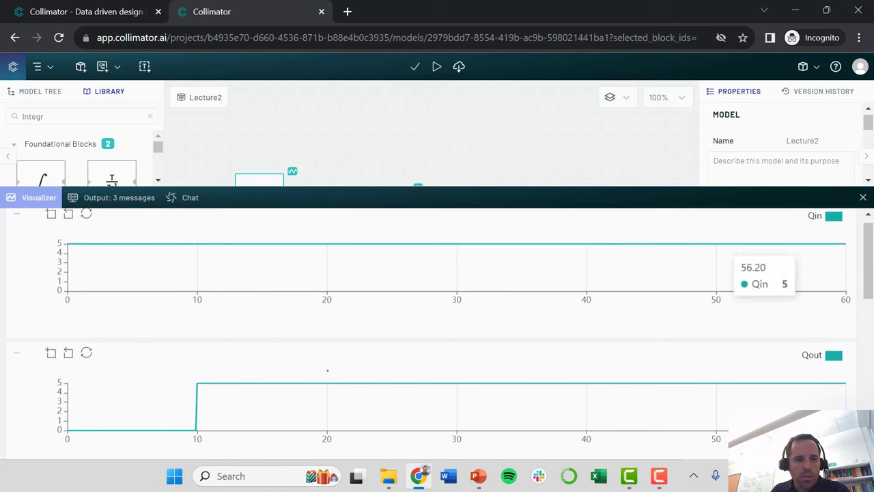
pyautogui.moveTo(83, 429)
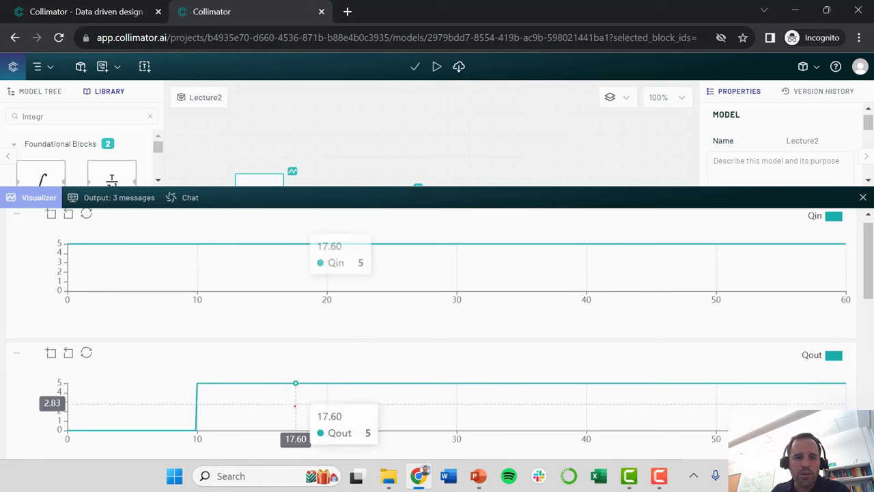
pyautogui.moveTo(869, 260); pyautogui.dragTo(866, 319)
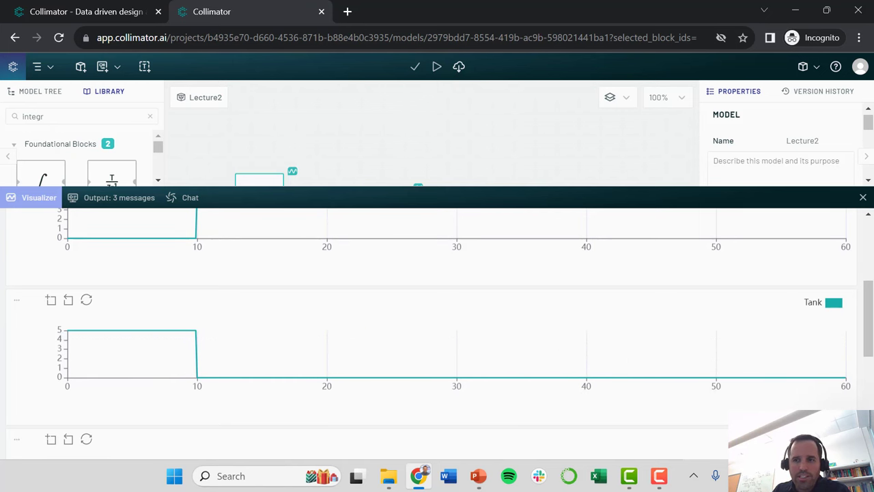
# Step: Rerun the simulation and scroll to the V plot, which reaches about 59.93 by time 10
pyautogui.click(862, 197)
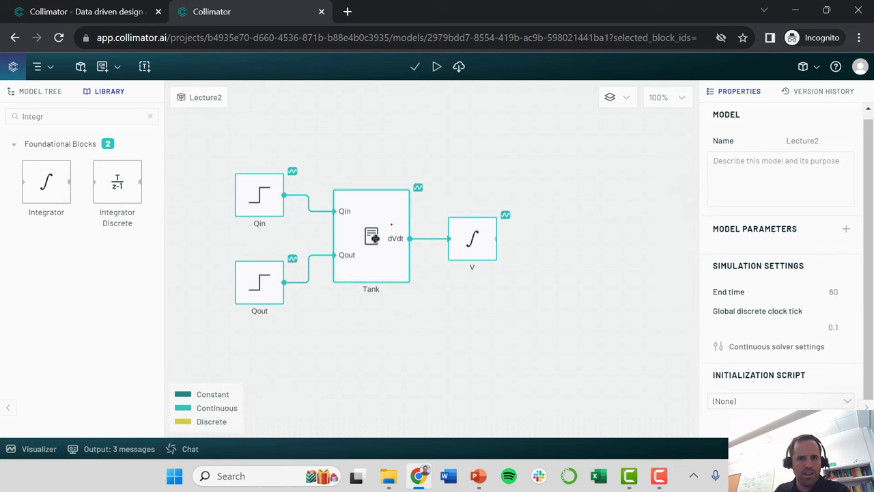
pyautogui.click(436, 66)
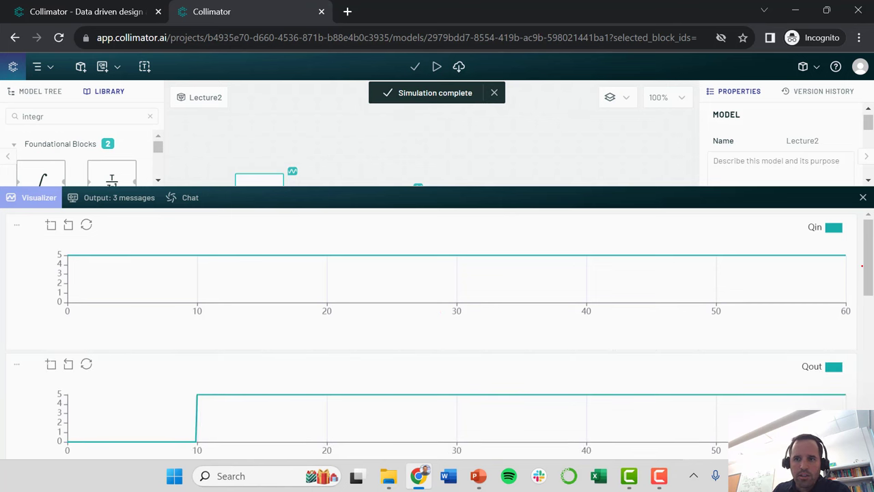
pyautogui.scroll(-3, 438, 335)
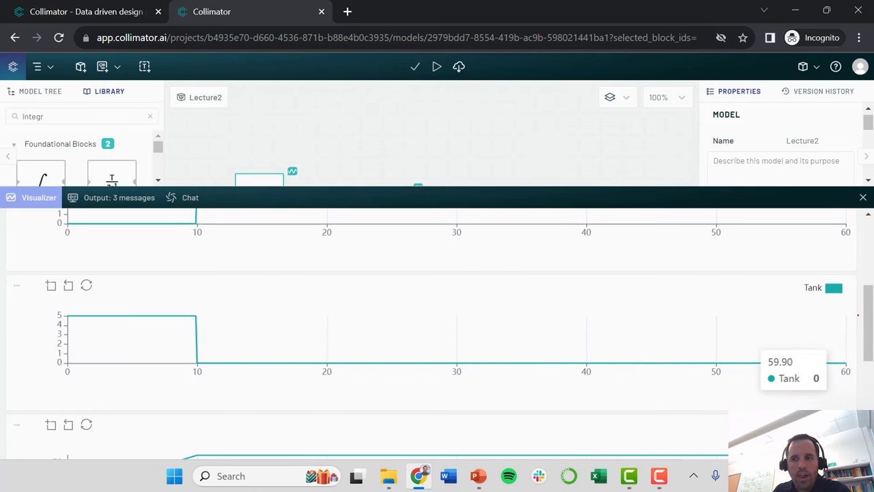
pyautogui.moveTo(871, 308); pyautogui.dragTo(870, 338)
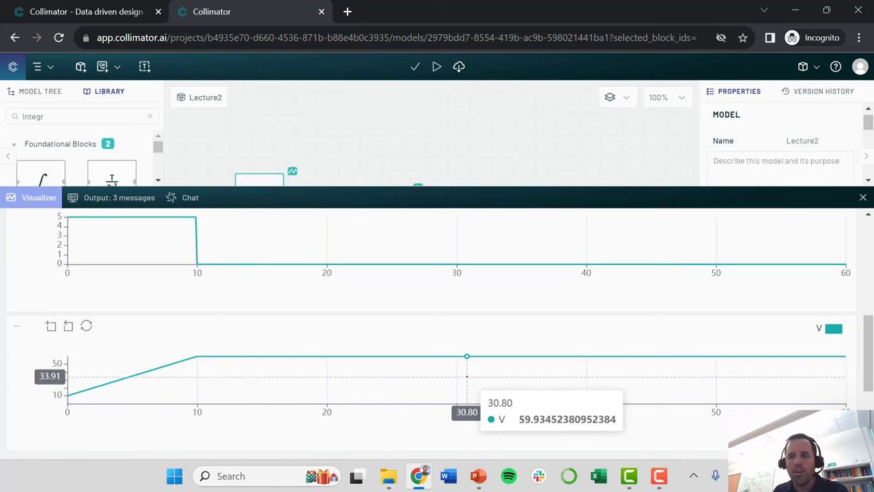
pyautogui.moveTo(868, 354); pyautogui.dragTo(867, 266)
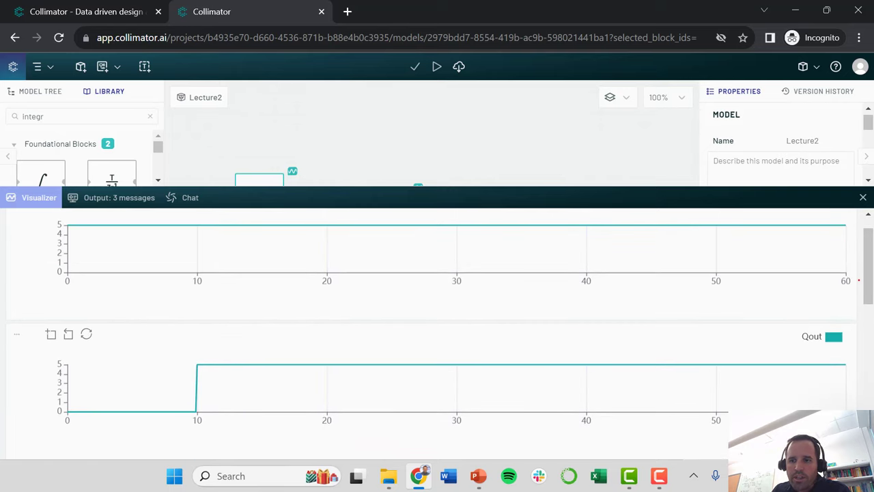
# Step: Drag the Qout signal onto the Qin chart so both appear on one plot
pyautogui.scroll(1, 859, 280)
pyautogui.moveTo(835, 367); pyautogui.dragTo(784, 267)
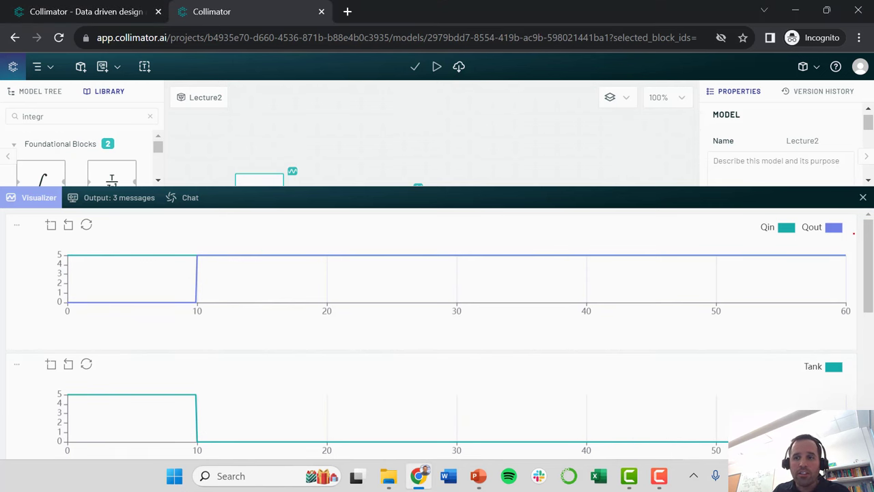
# Step: Change the Qout step block's end value from 5 to 6
pyautogui.click(862, 197)
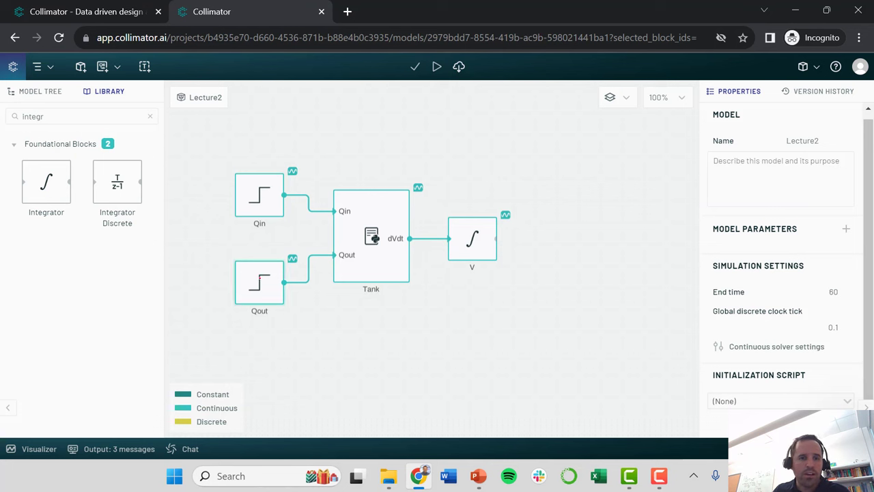
pyautogui.click(267, 281)
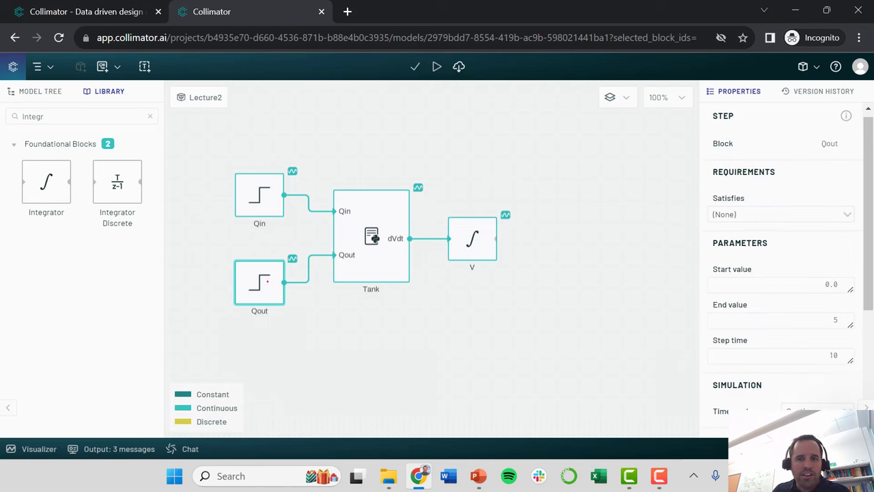
pyautogui.click(819, 319)
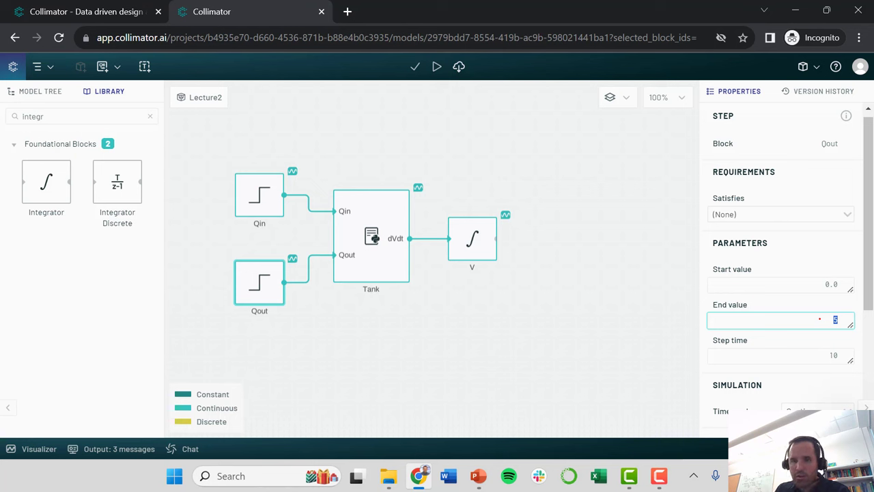
pyautogui.write('6')
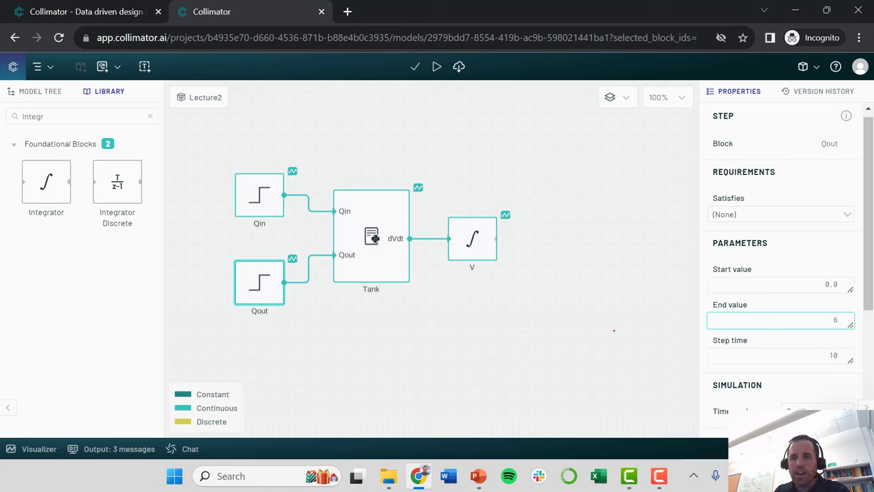
pyautogui.click(526, 318)
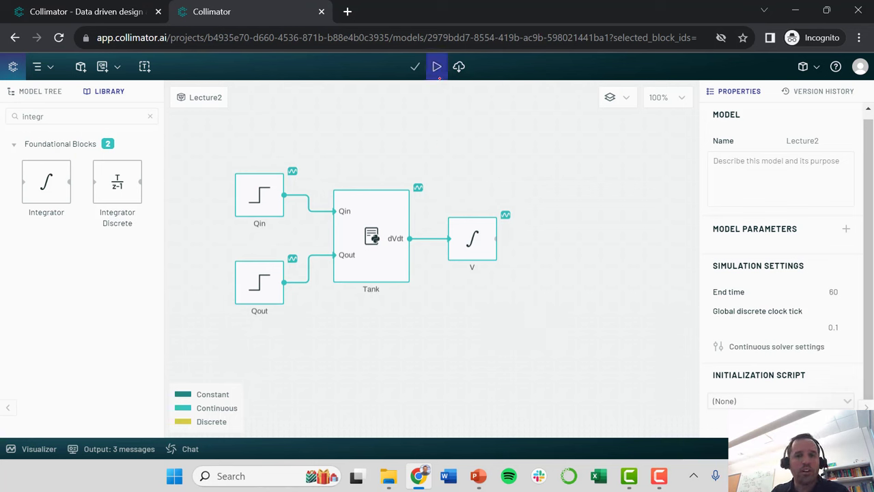
# Step: Run the simulation and review V peaking near 59 at time 10, then falling to 10
pyautogui.click(437, 66)
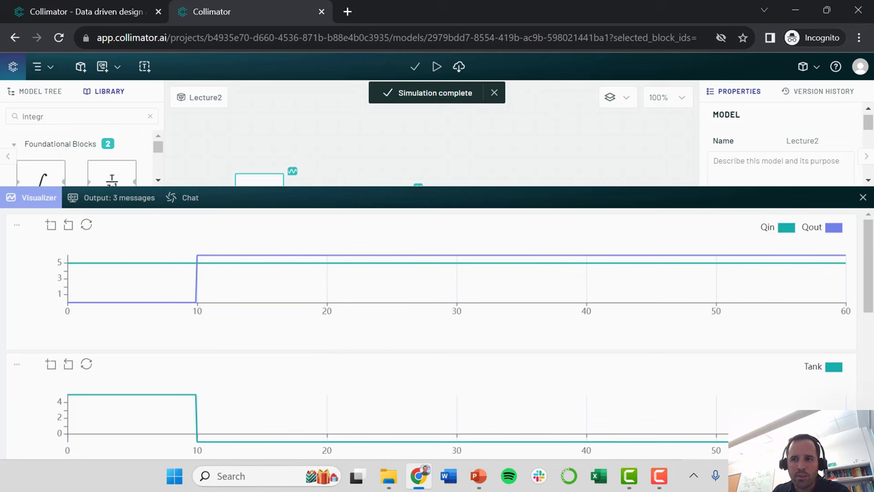
pyautogui.scroll(-2, 438, 333)
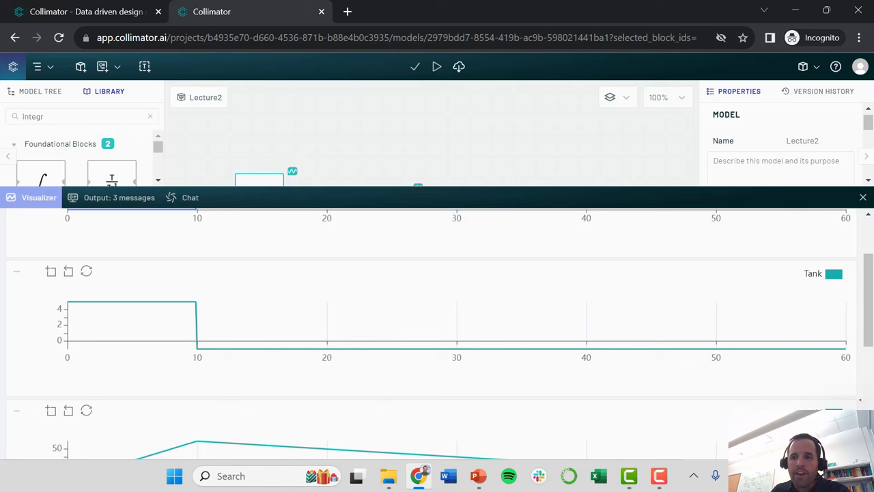
pyautogui.scroll(-3, 515, 385)
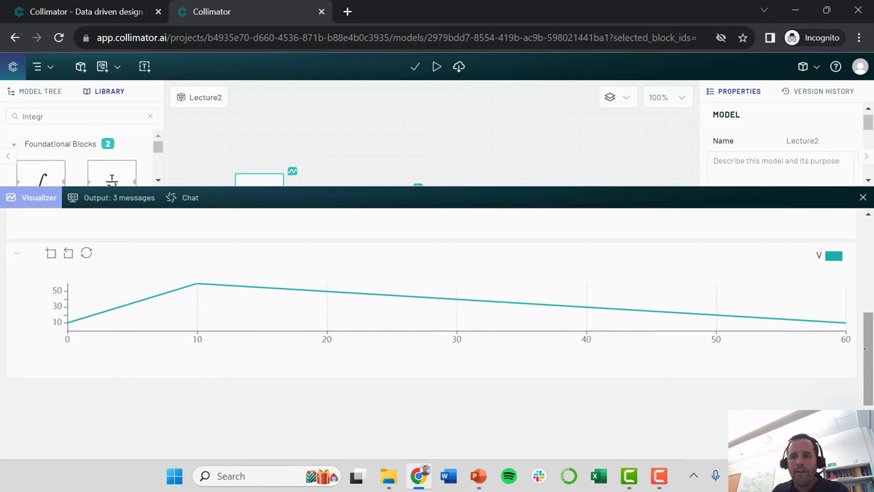
pyautogui.scroll(5, 865, 348)
pyautogui.click(863, 196)
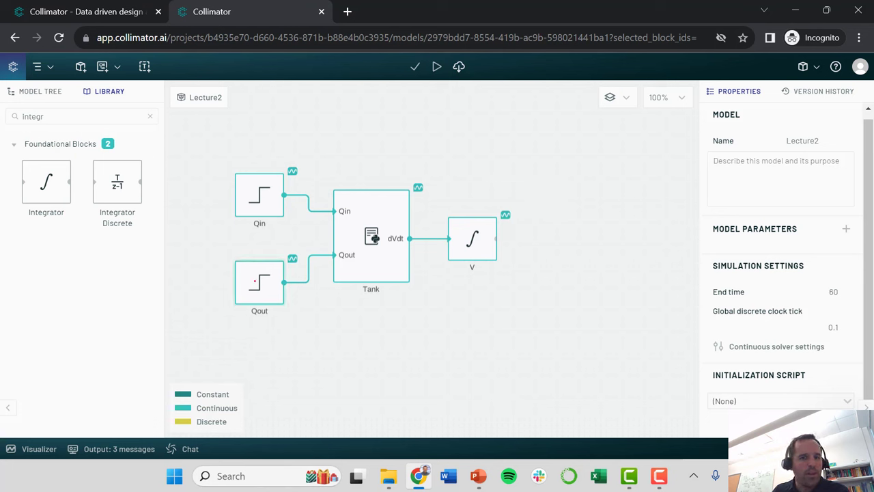
# Step: Replace the Qout step block with a Pulse block wired into Tank's Qout input
pyautogui.click(249, 283)
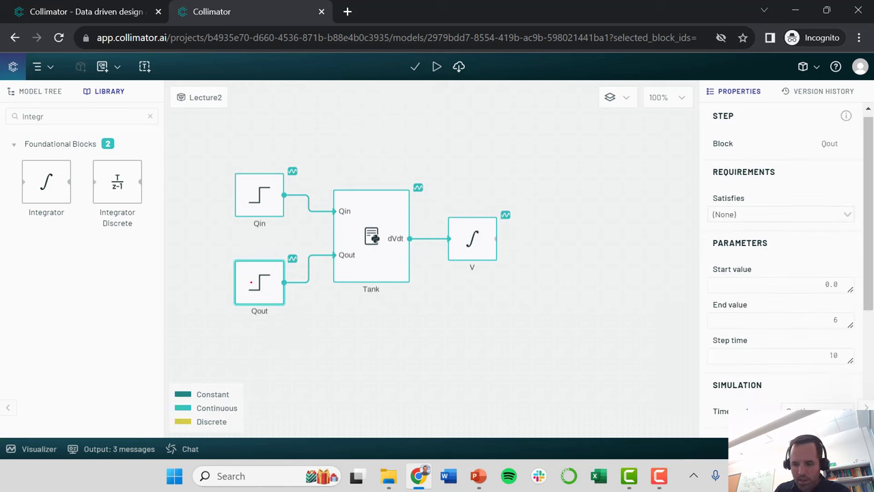
pyautogui.press('Delete')
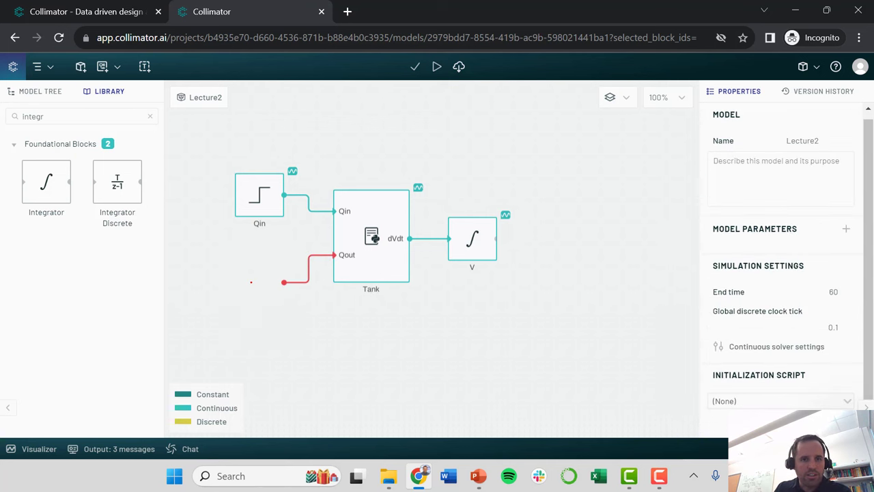
pyautogui.doubleClick(55, 117)
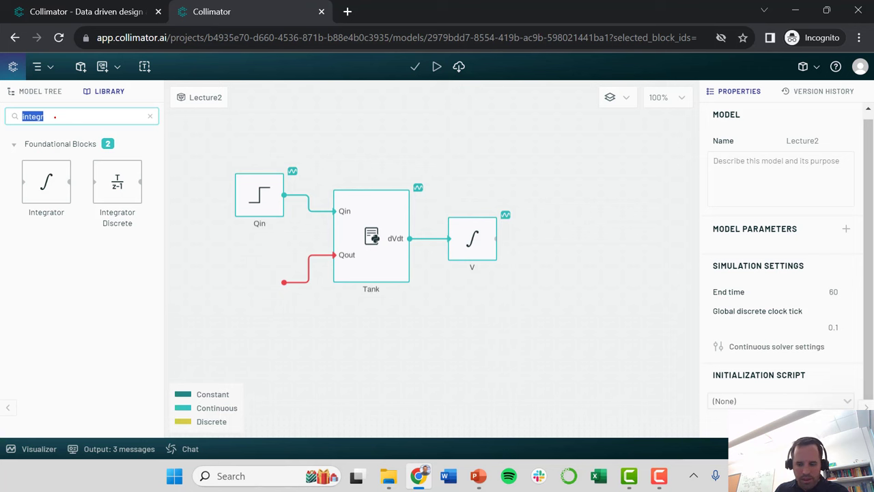
pyautogui.write('pulse')
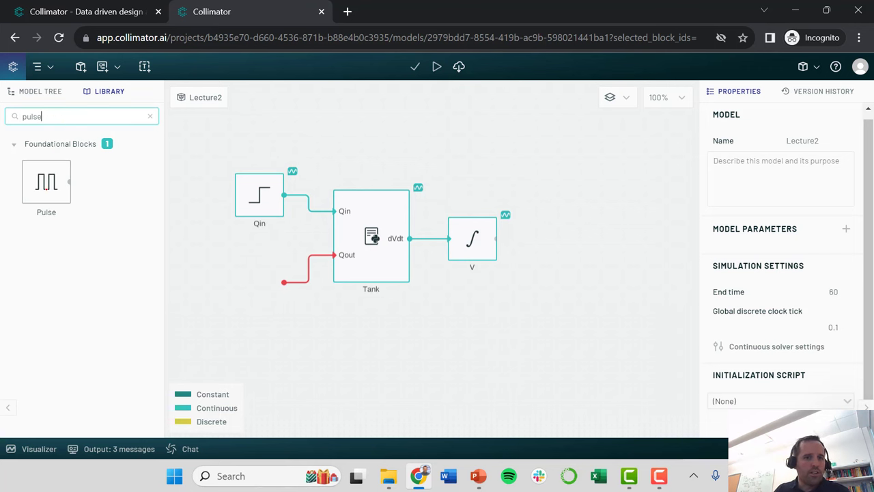
pyautogui.moveTo(46, 182); pyautogui.dragTo(260, 283)
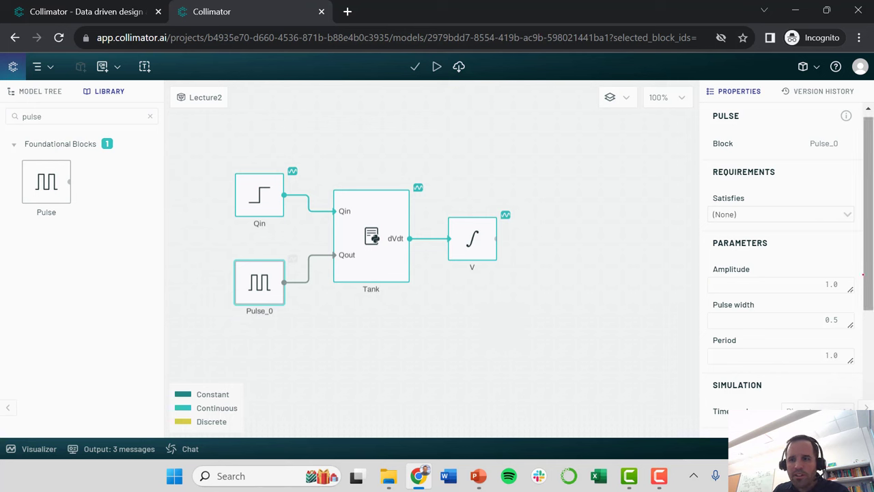
# Step: Set the Pulse_0 block's period to 10 and amplitude to 5
pyautogui.scroll(-1, 818, 269)
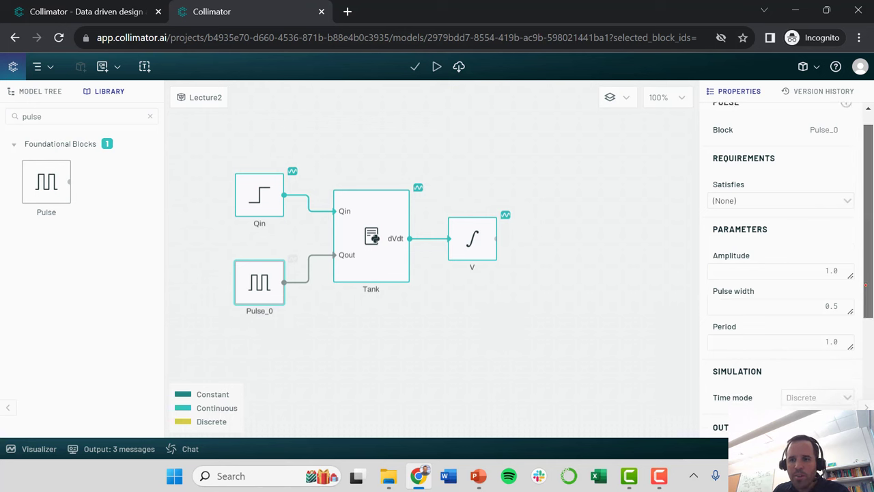
pyautogui.click(794, 336)
pyautogui.write('10')
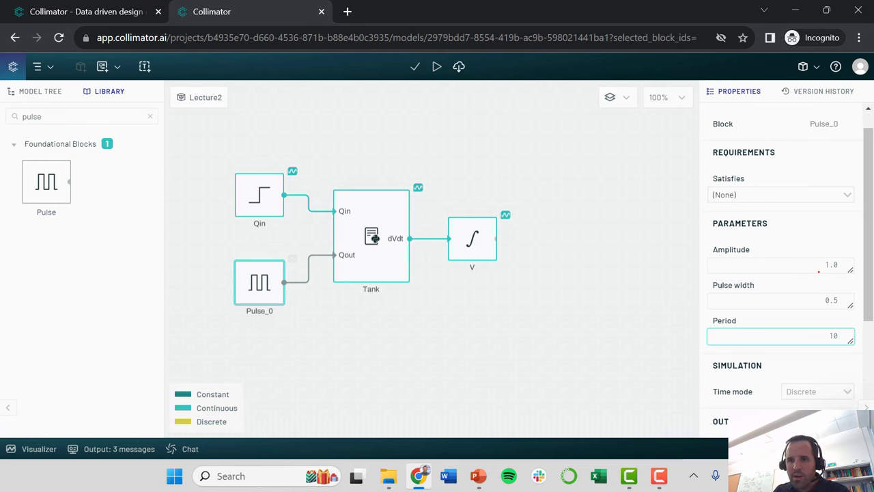
pyautogui.click(806, 265)
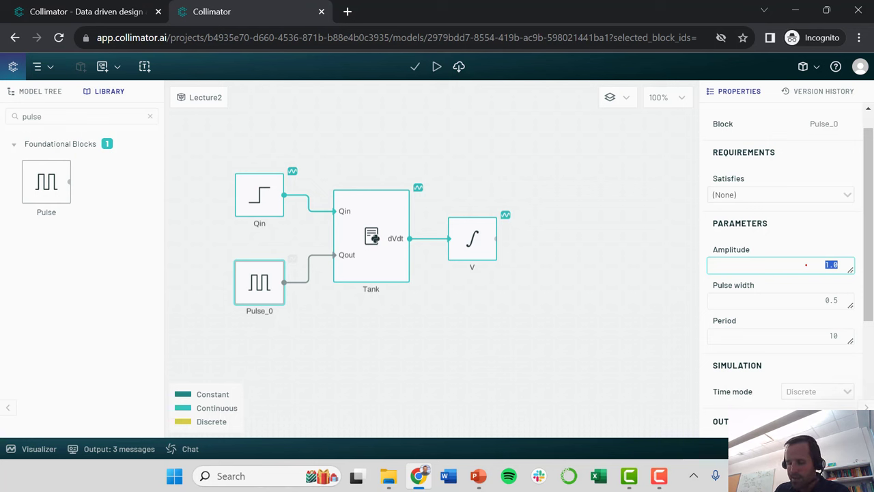
pyautogui.write('5')
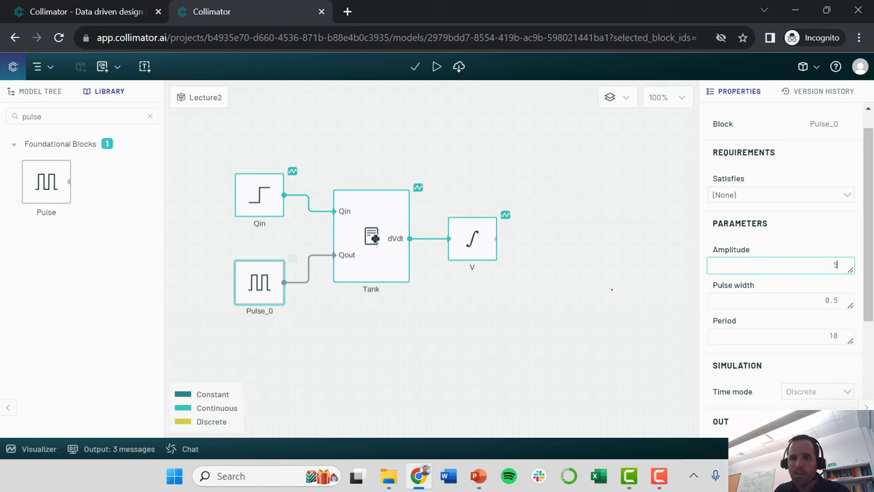
pyautogui.click(378, 278)
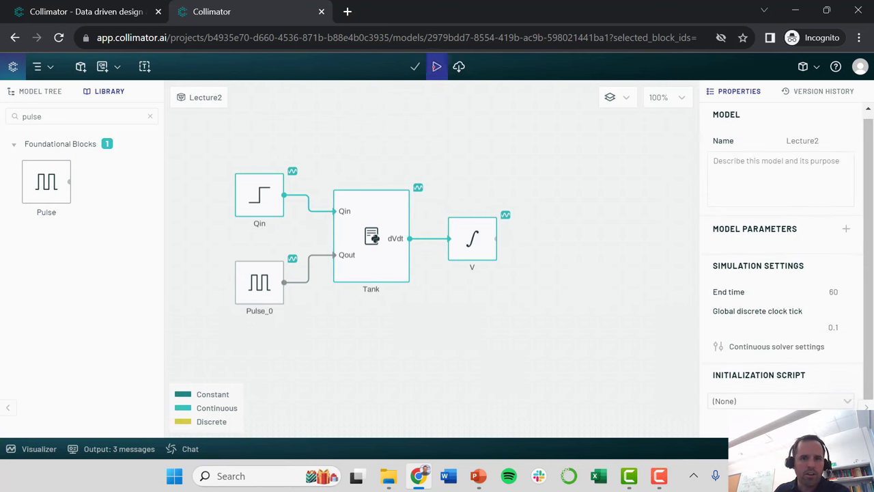
# Step: Run the pulse-outflow simulation and review V climbing stepwise to about 150 by time 60
pyautogui.click(437, 67)
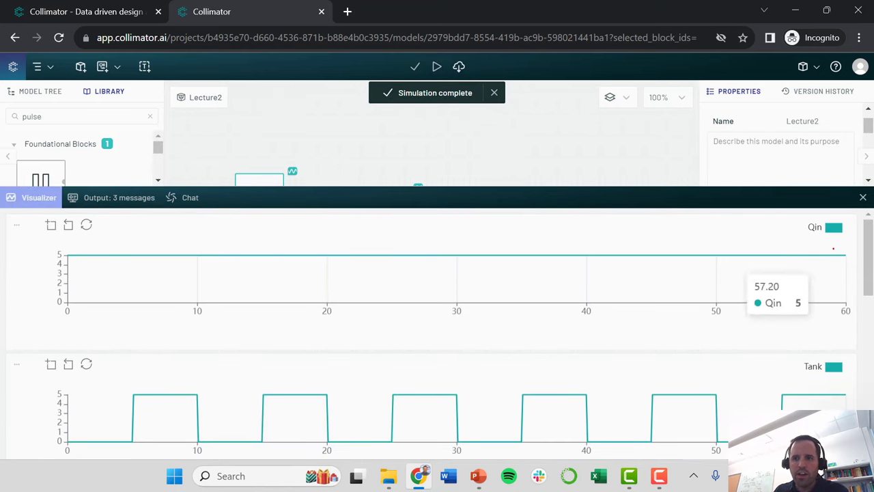
pyautogui.moveTo(869, 232); pyautogui.dragTo(868, 306)
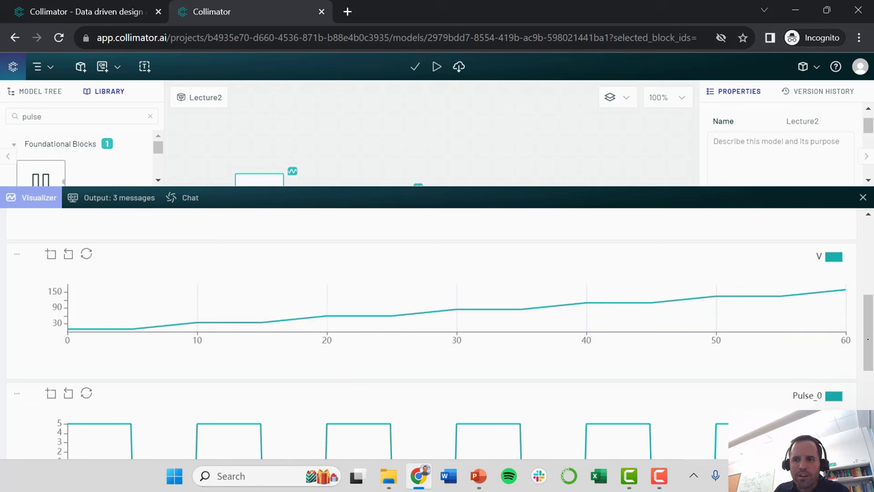
pyautogui.scroll(-4, 438, 328)
pyautogui.scroll(4, 437, 328)
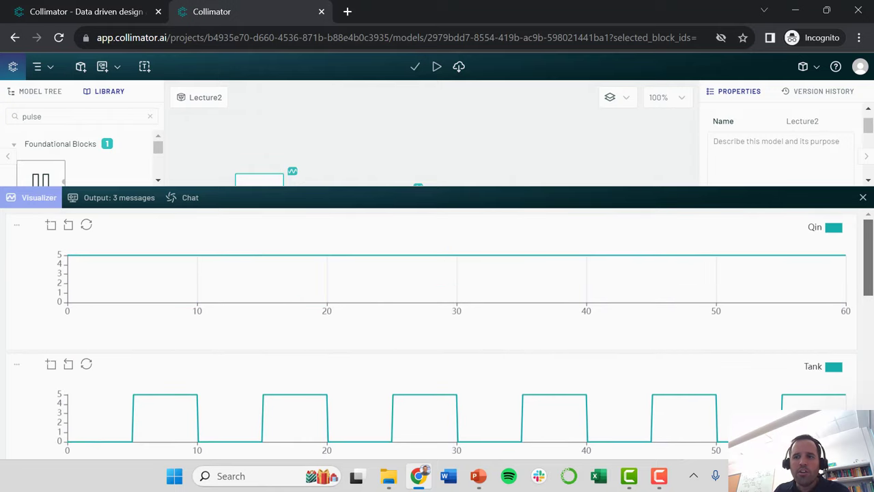
pyautogui.click(862, 197)
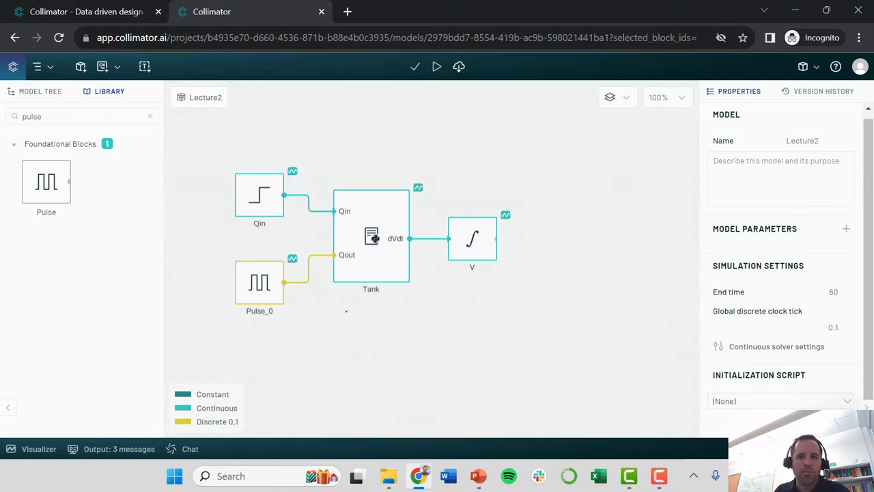